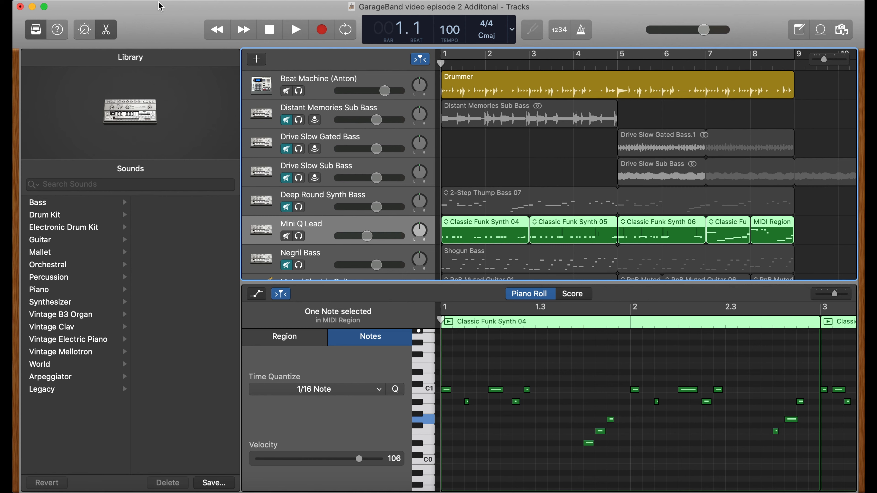
Step: Create a new Software Instrument track in the project
click(168, 2)
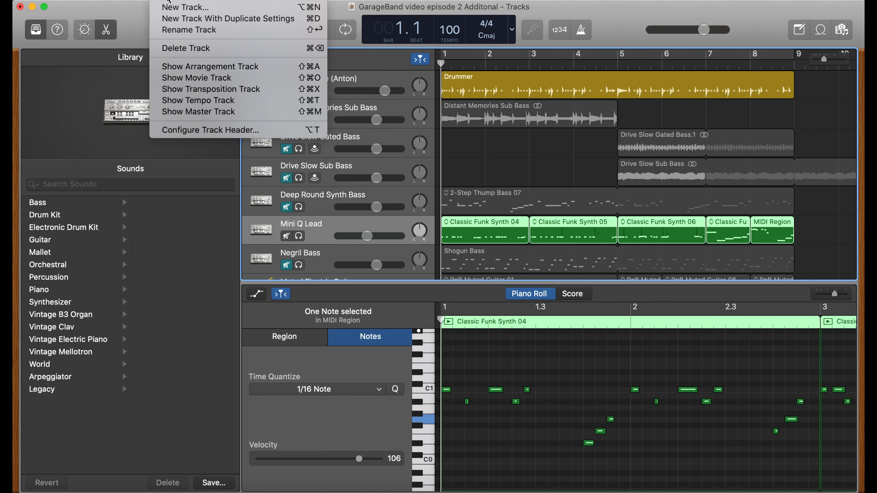
click(172, 8)
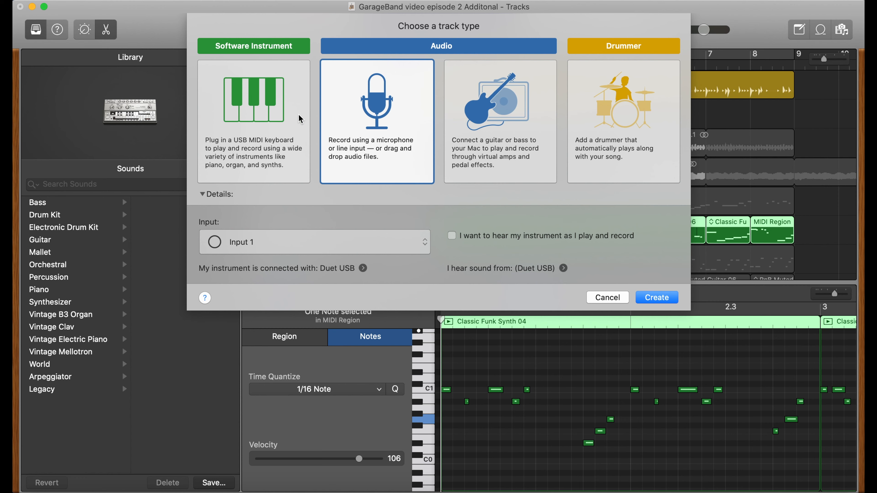
click(283, 101)
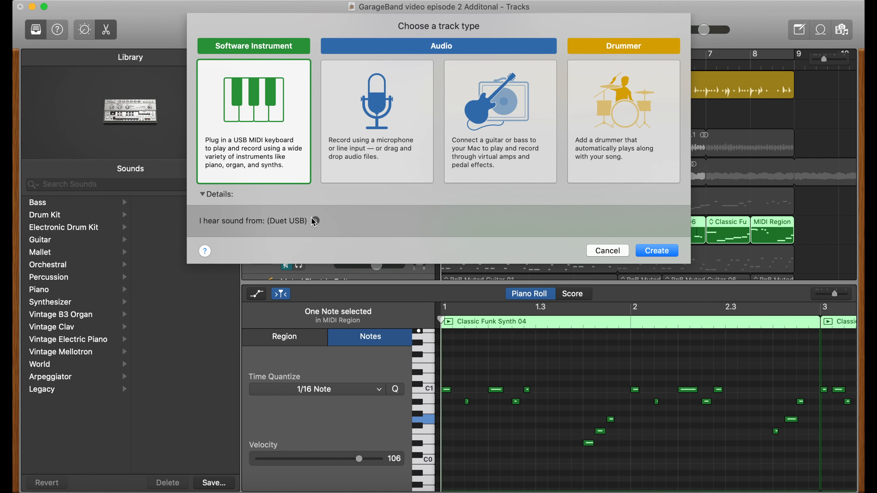
click(658, 250)
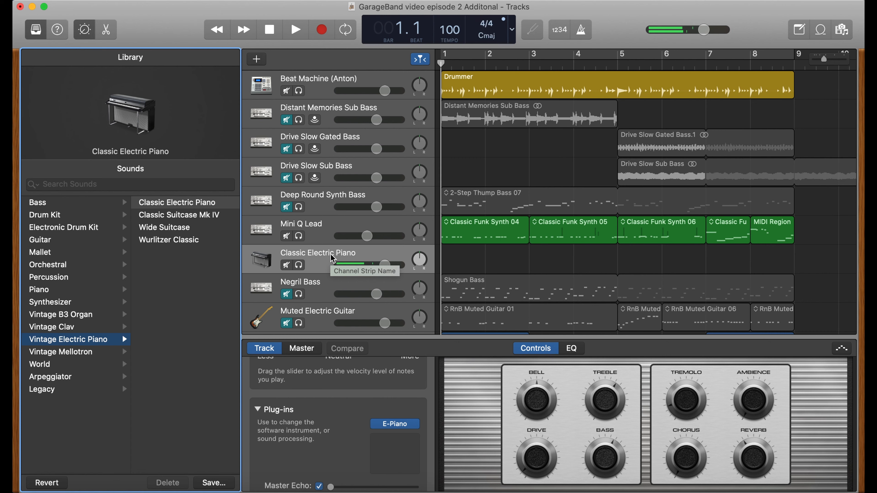
Step: Audition the Vintage Electric Piano sounds Classic Suitcase Mk IV, Wide Suitcase and Wurlitzer Classic on the new track
click(188, 219)
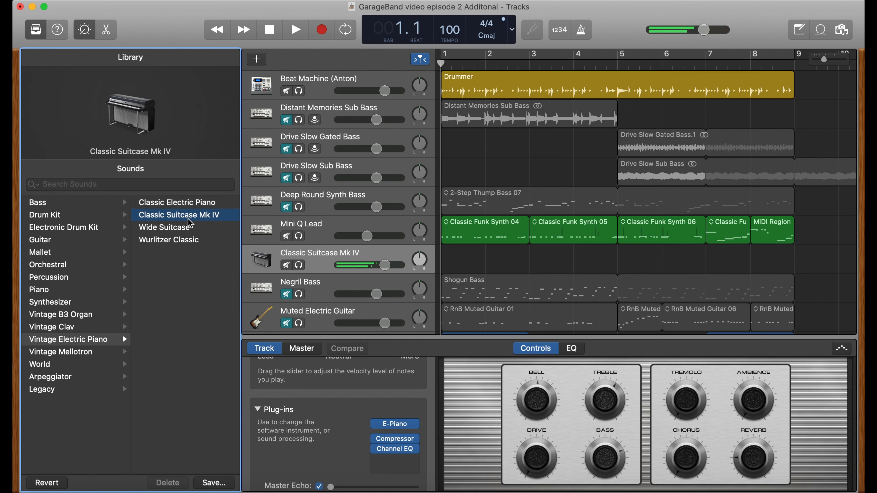
key(Down)
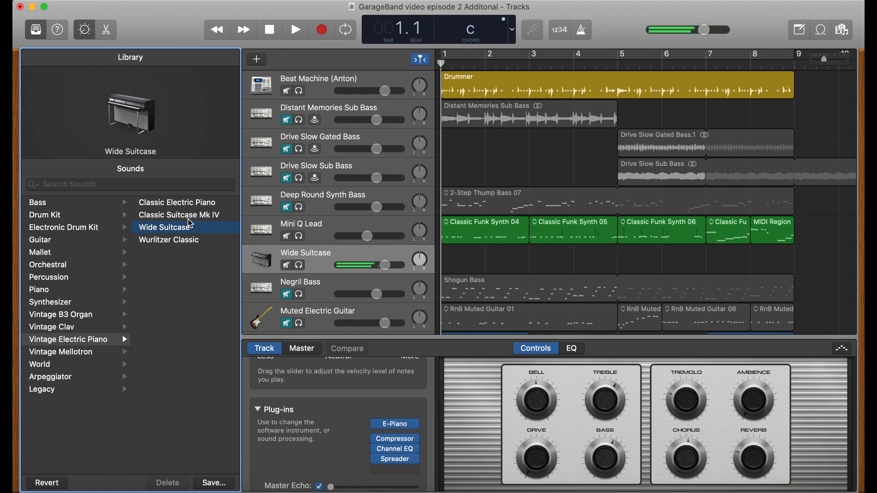
key(Down)
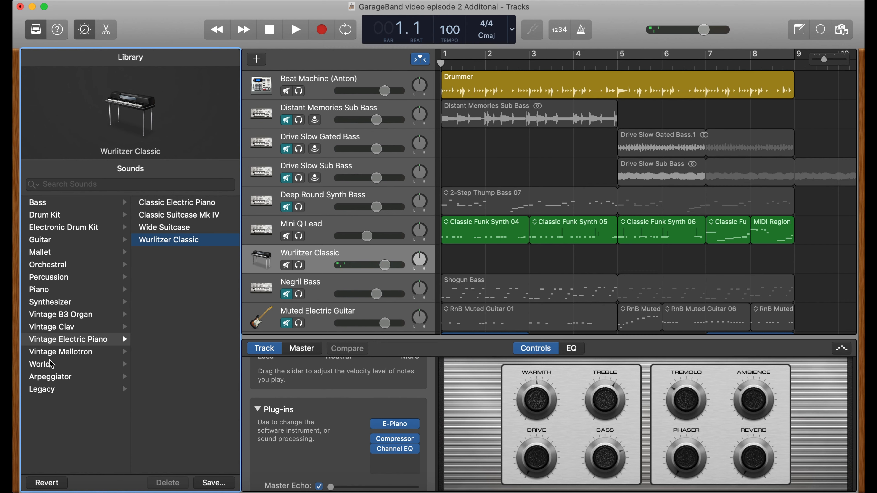
Step: Try the Fingerstyle Bass sound and the Beat Machine electronic drum kit on the new track
click(57, 204)
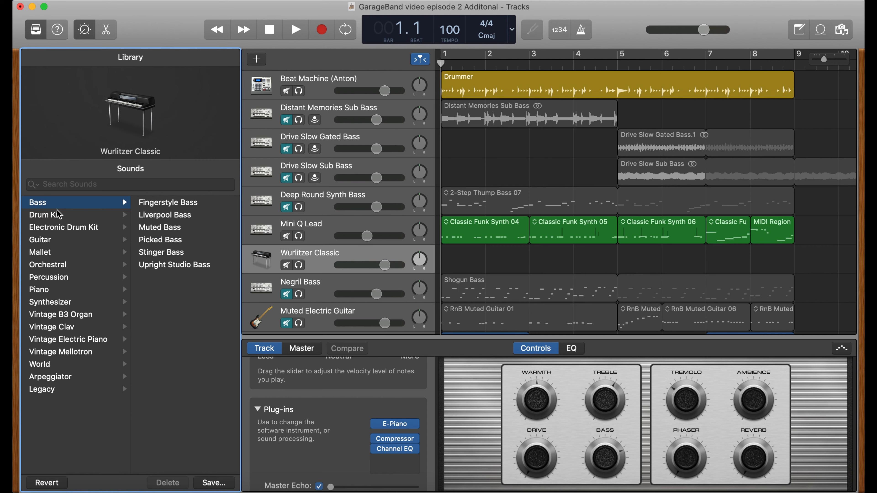
click(144, 204)
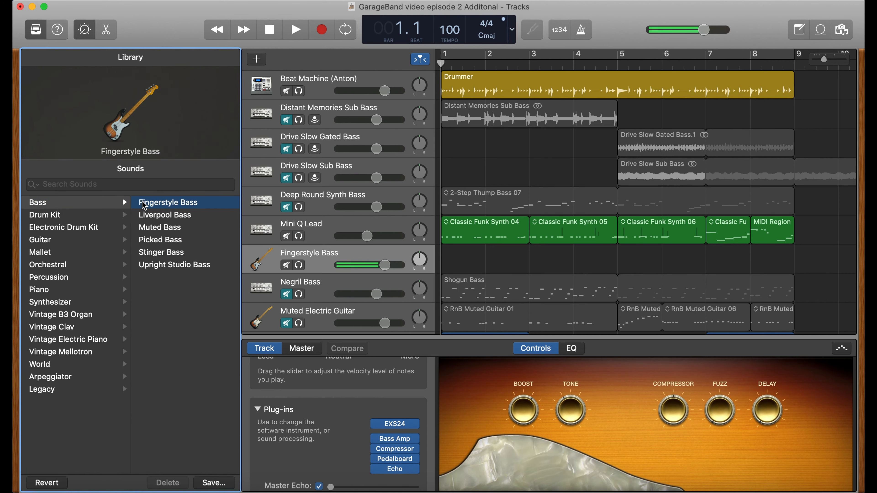
click(114, 227)
click(170, 219)
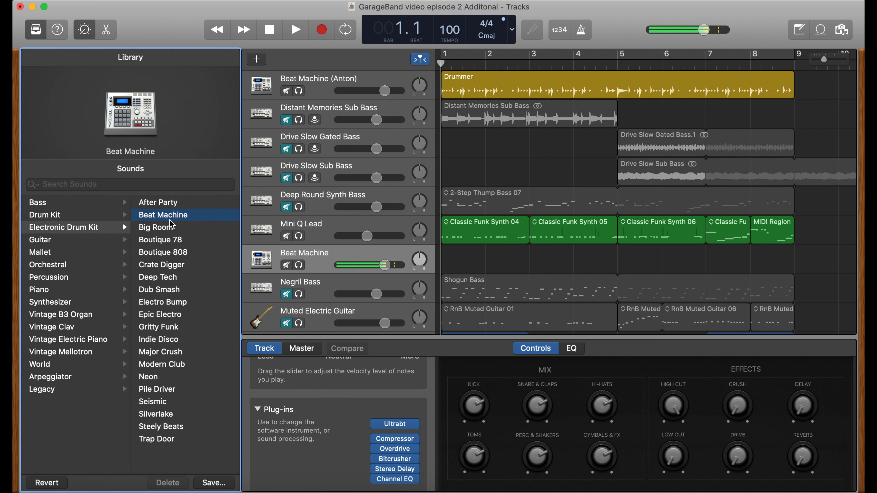
Step: Try the Classical Acoustic Guitar sound and the Marimba mallet sound on the new track
click(125, 240)
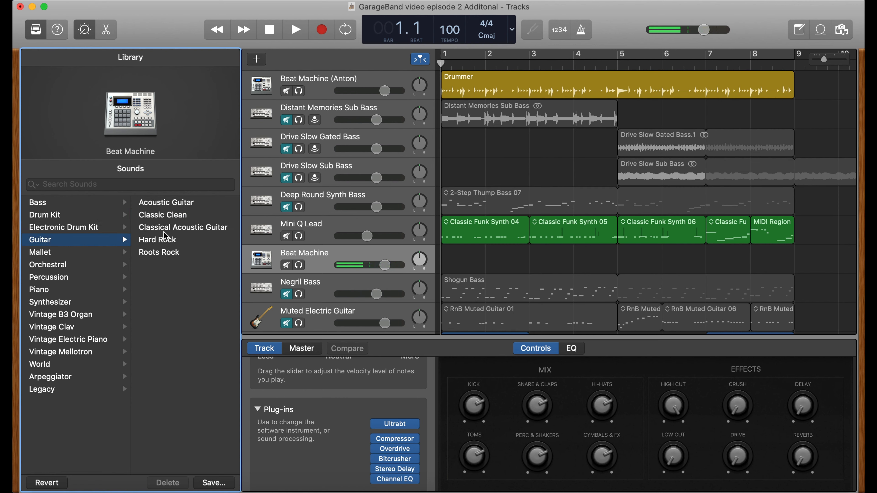
click(181, 228)
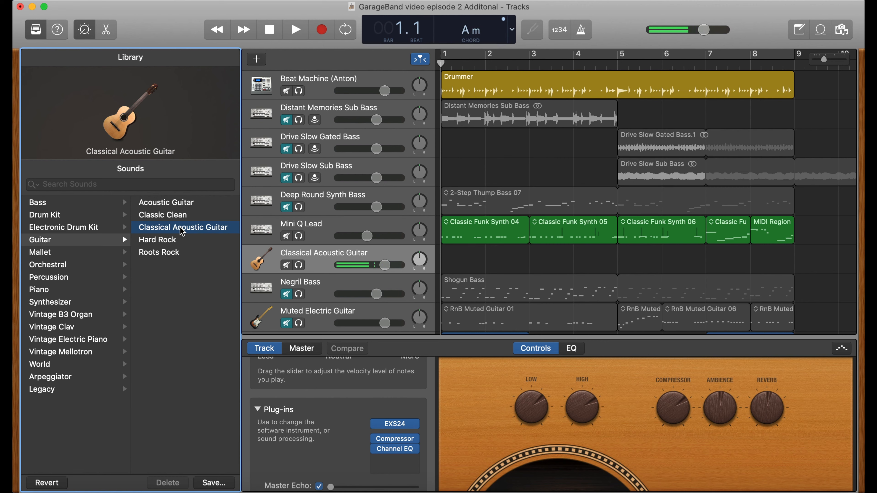
click(69, 253)
click(172, 202)
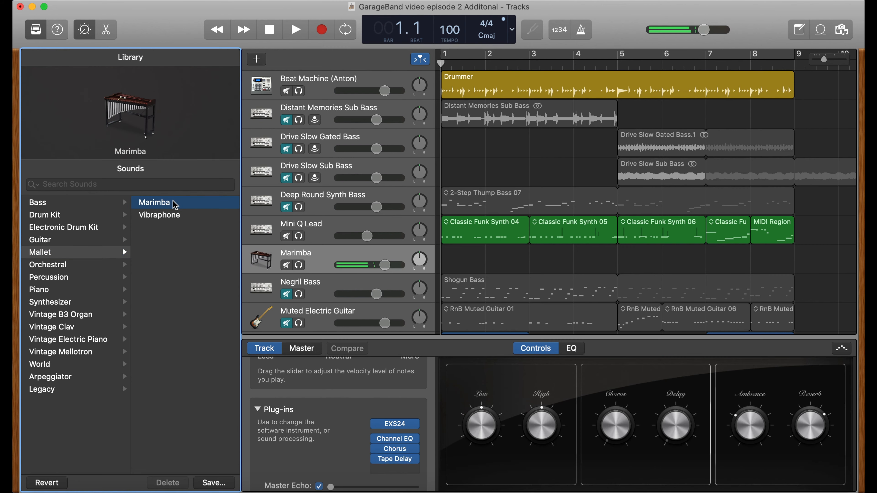
Step: Audition the vintage keyboard sounds Bebop Organ, Classic D6 and Classic Electric Piano on the new track
click(69, 316)
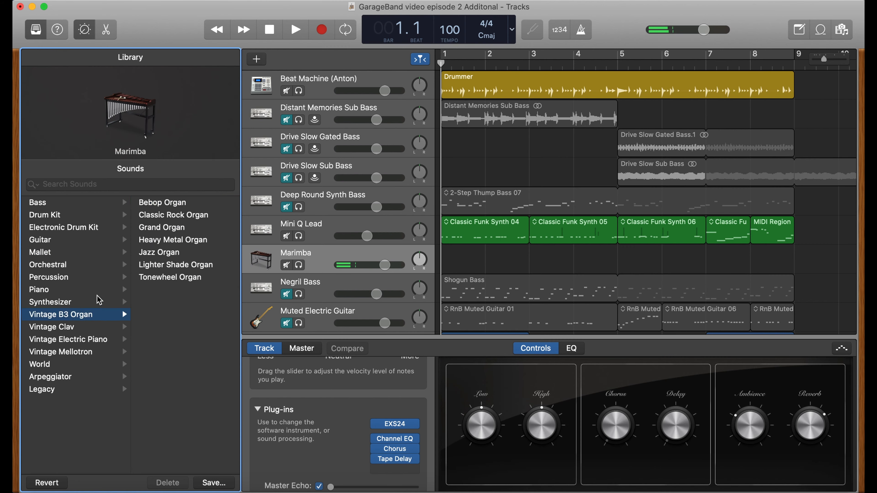
click(179, 205)
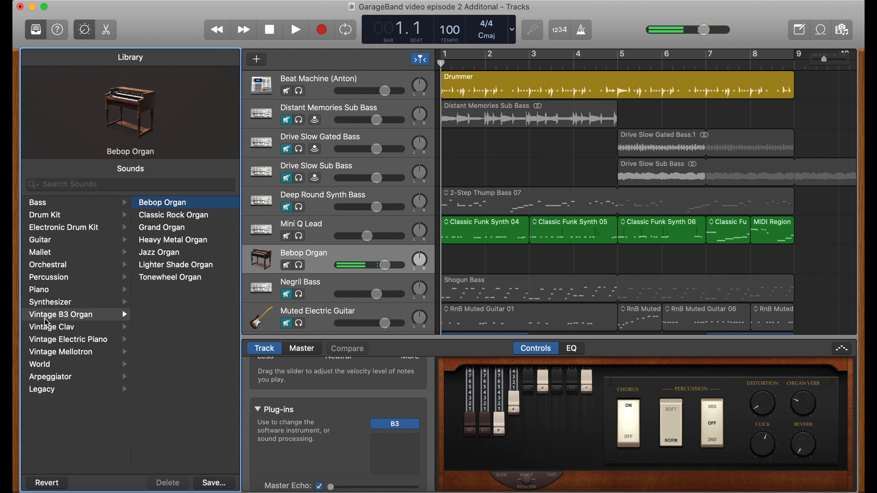
click(53, 333)
click(185, 207)
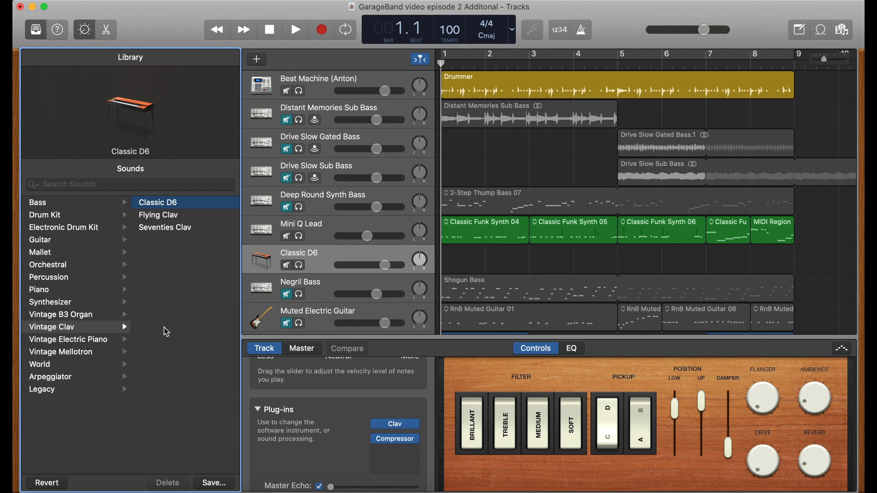
click(83, 339)
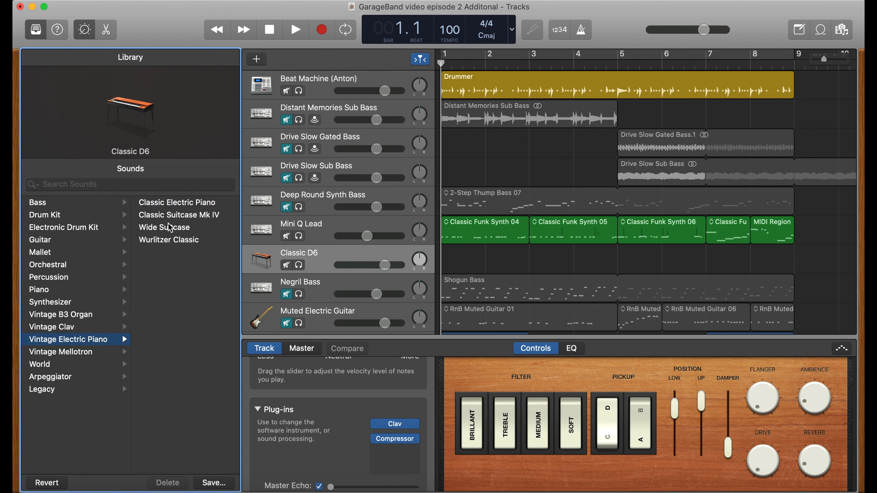
click(178, 209)
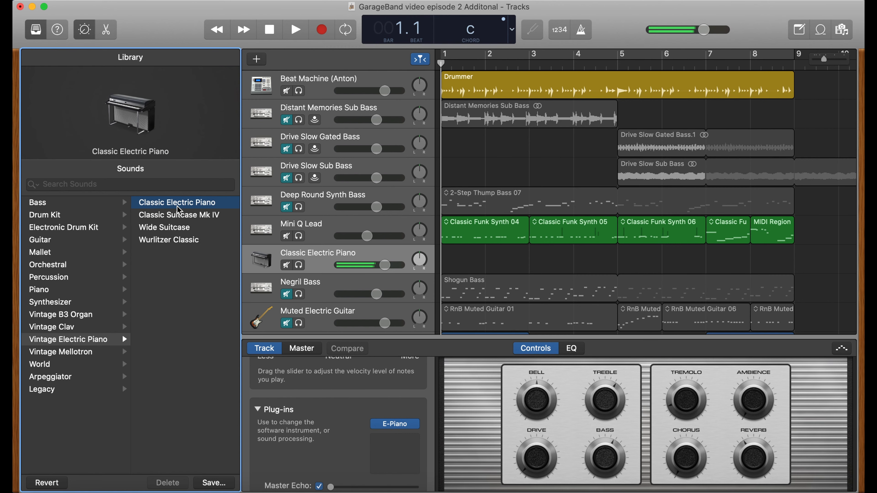
Step: Audition the Vintage Mellotron sounds 3 Violins, Strings & Flute and Flute on the new track
click(77, 353)
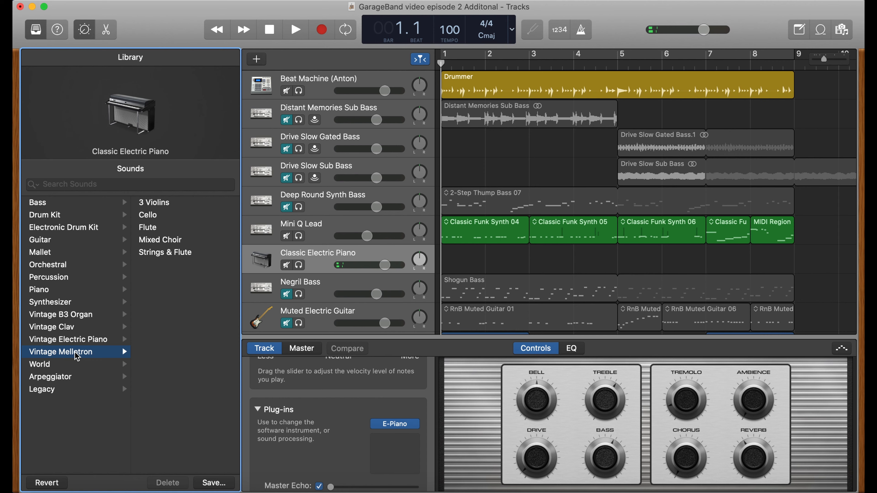
click(164, 208)
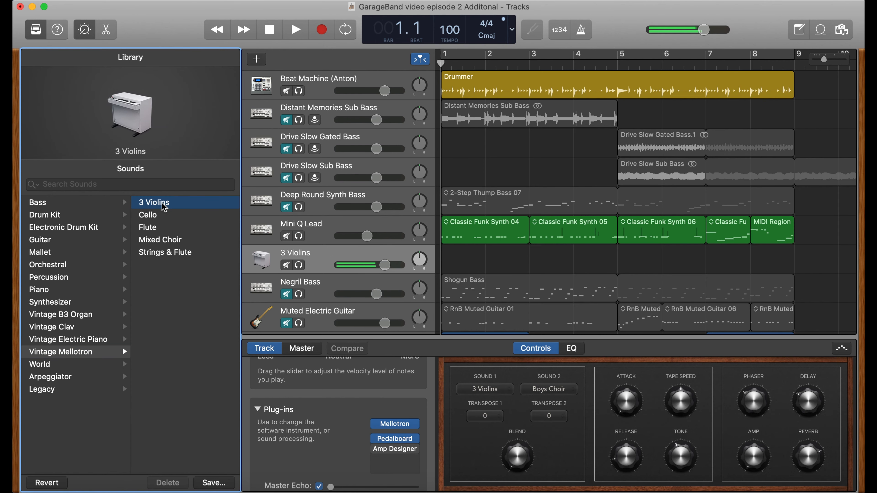
click(152, 253)
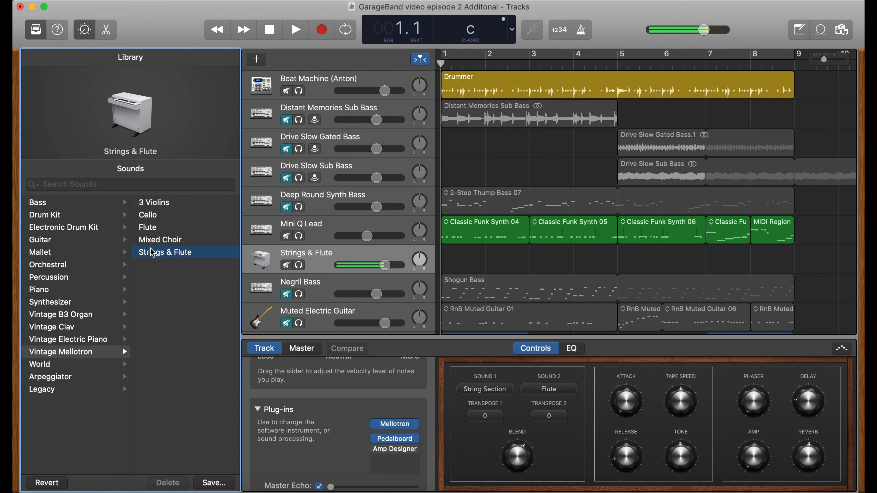
click(165, 231)
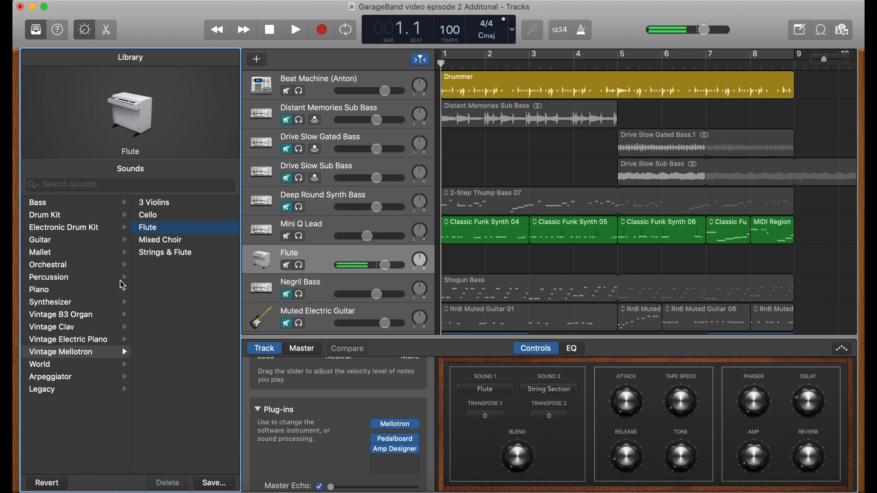
Step: Audition the World percussion sounds Chinese Kit and Taiko Drums on the new track
click(76, 364)
click(185, 203)
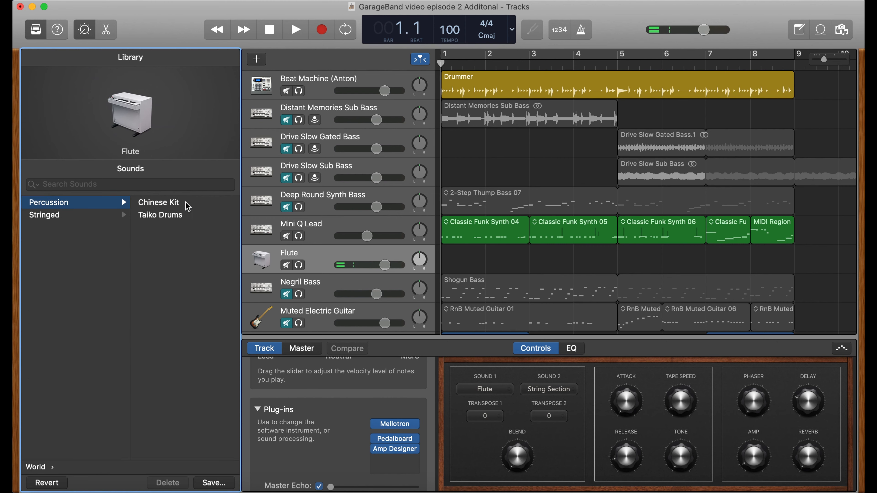
click(185, 203)
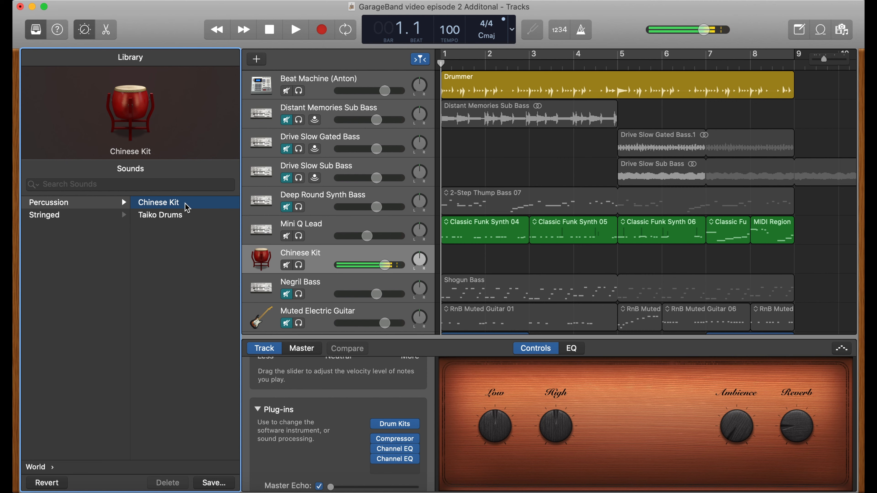
click(186, 215)
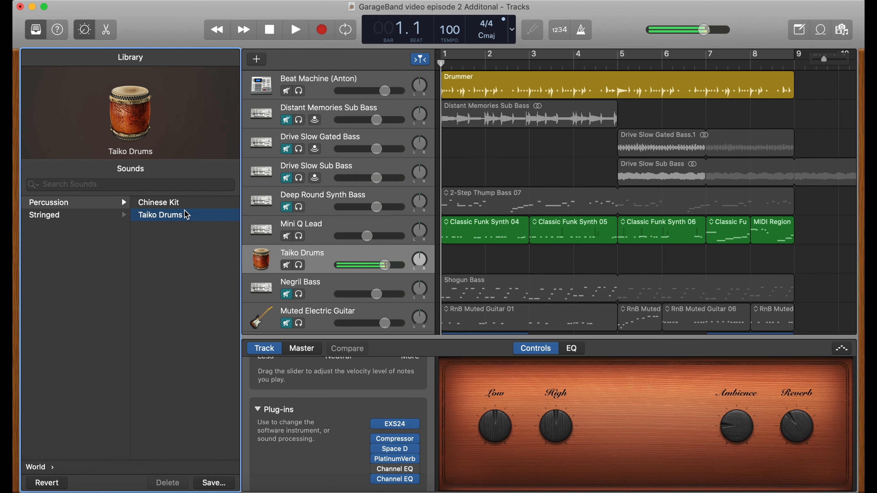
Step: Audition the World stringed instruments Erhu, Guzheng, Koto and Pipa on the new track
click(102, 217)
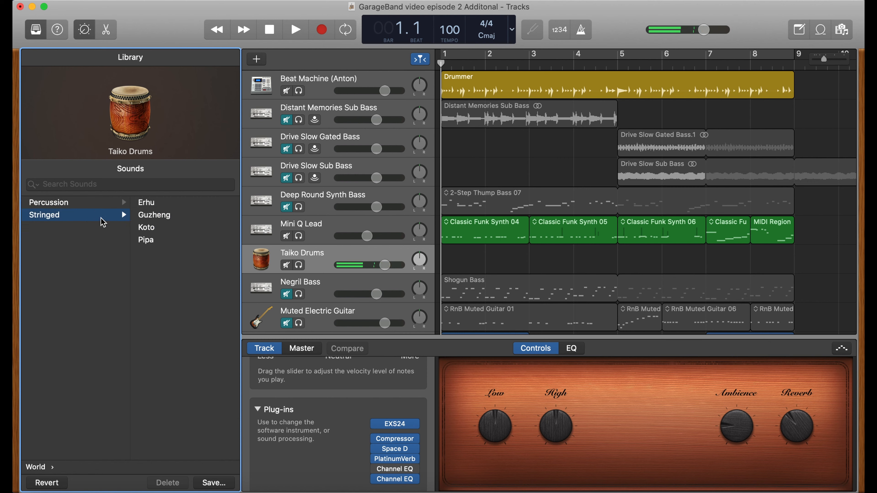
click(145, 207)
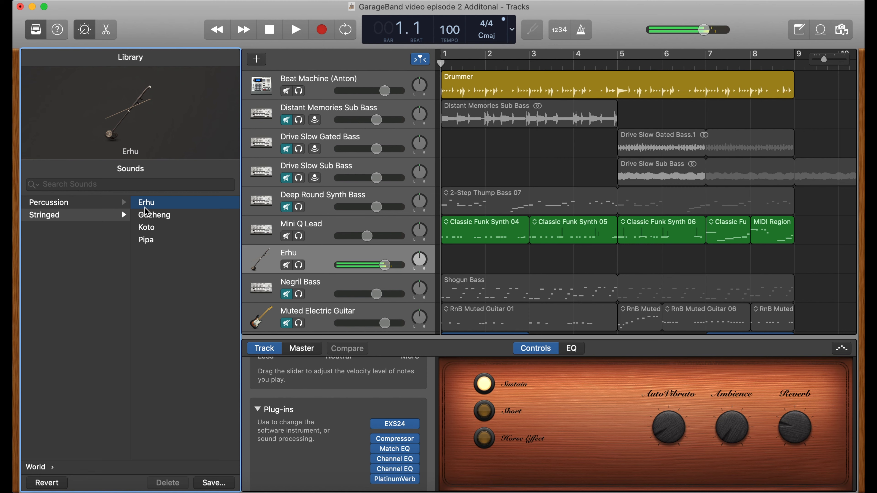
click(152, 218)
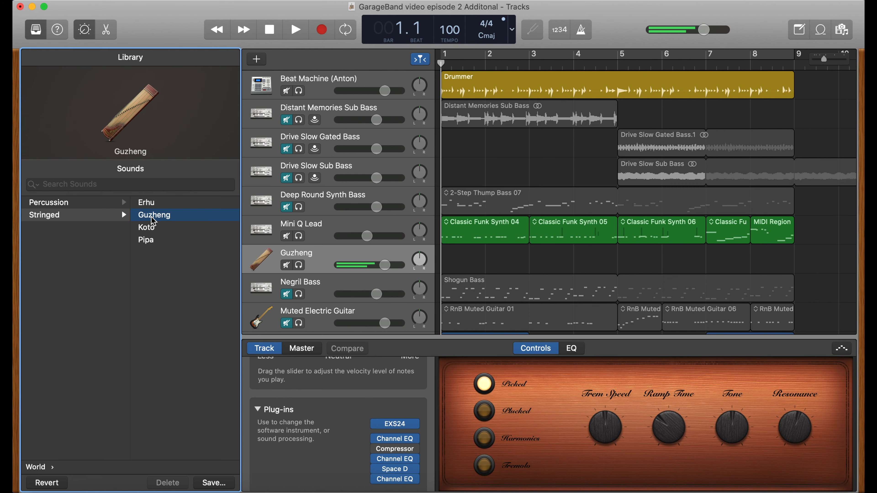
click(160, 228)
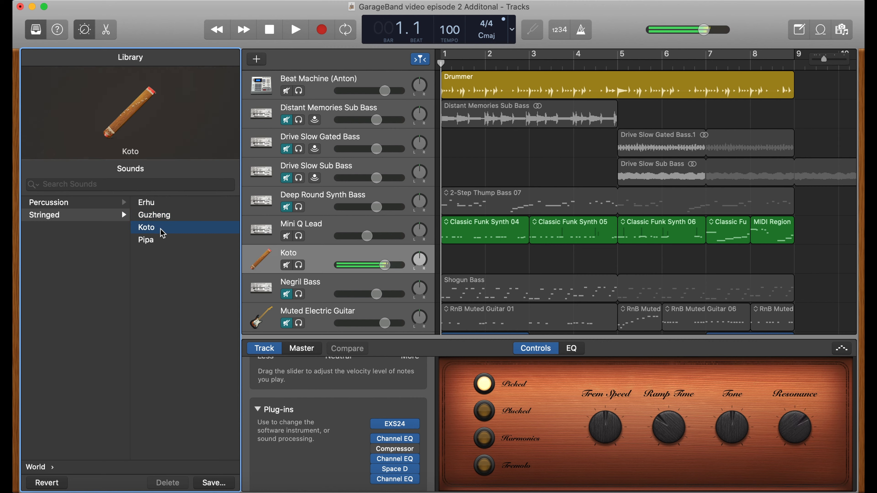
click(161, 241)
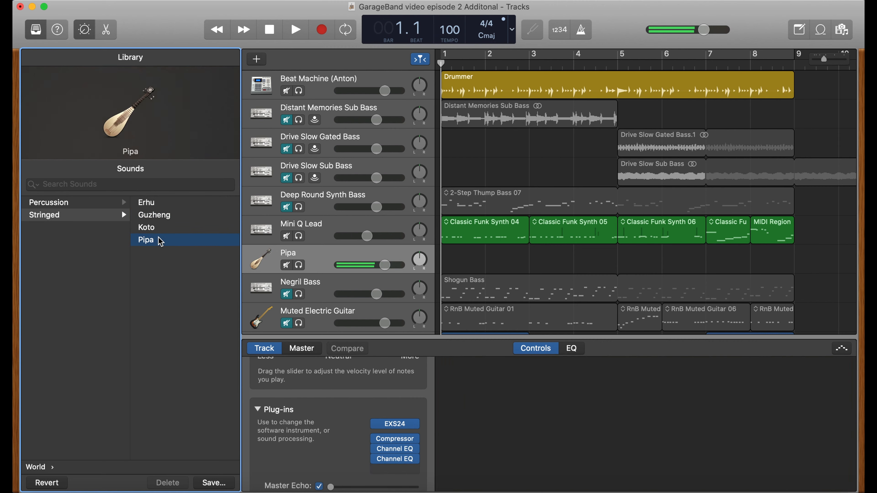
Step: Audition the Arpeggiator Synth Basics sounds Drifting Pulsations and Jittery Pulses, and load Japanese String Movement on the new track
scroll(161, 240, left, 3)
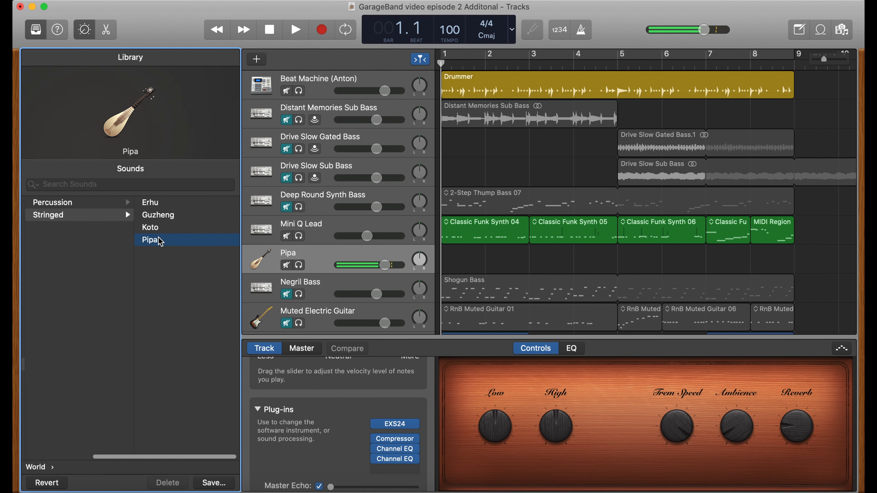
scroll(161, 242, left, 2)
click(69, 377)
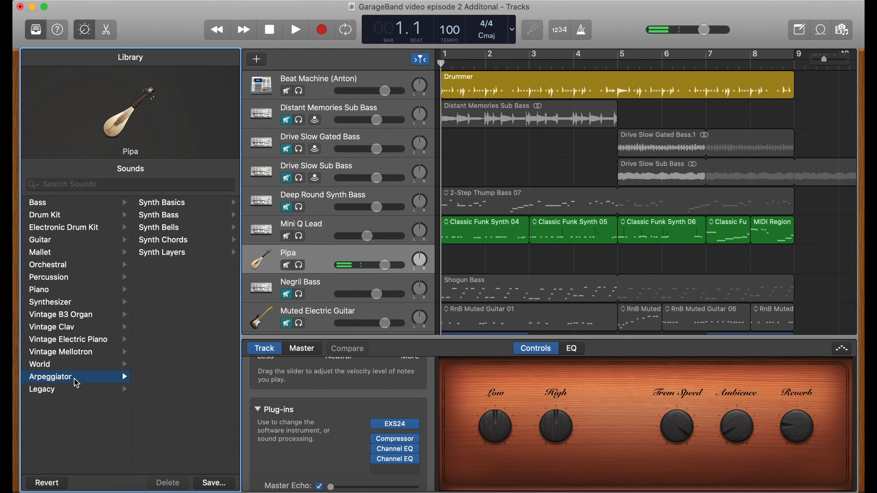
click(200, 207)
click(194, 206)
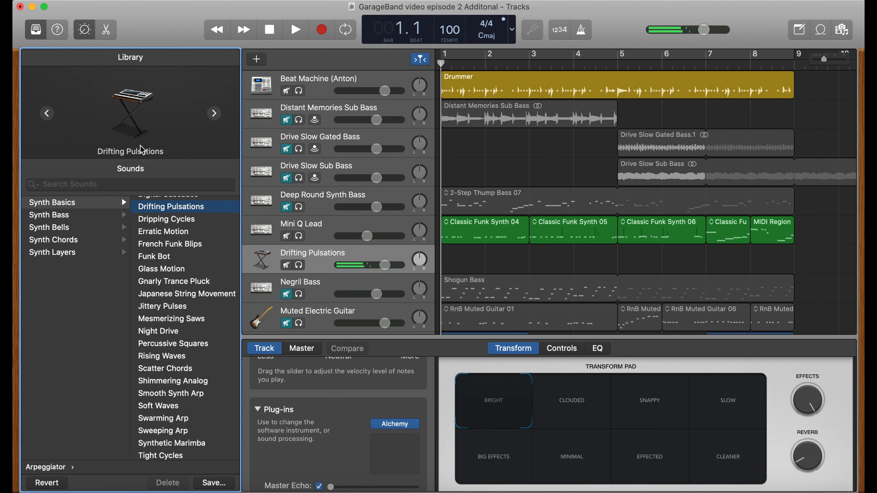
click(199, 308)
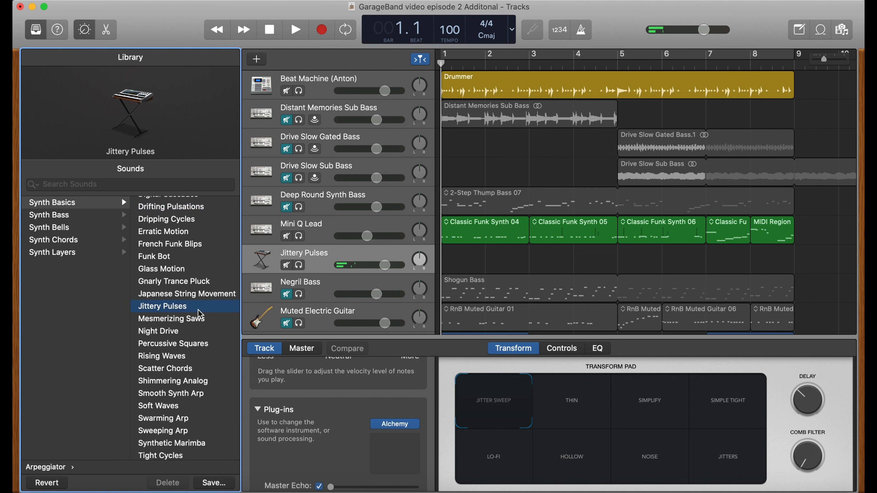
click(195, 297)
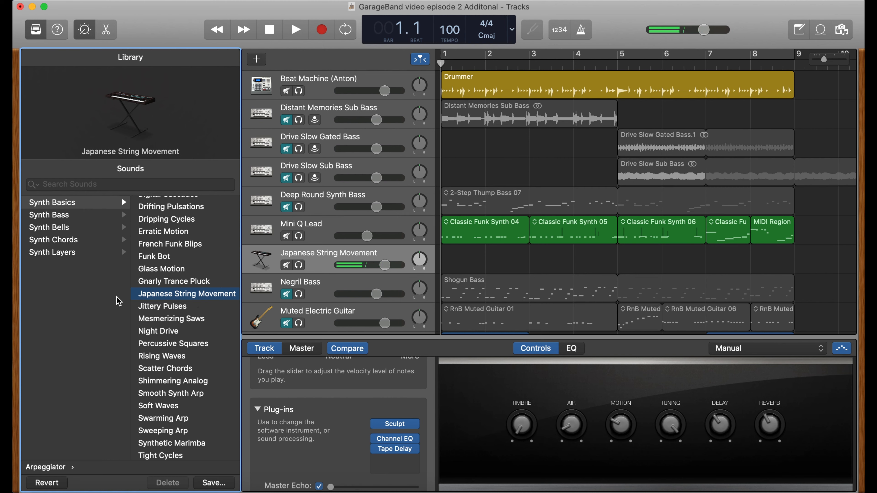
Step: Audition the Arpeggiator Synth Chords sound Circle of Fifths on the new track
click(92, 241)
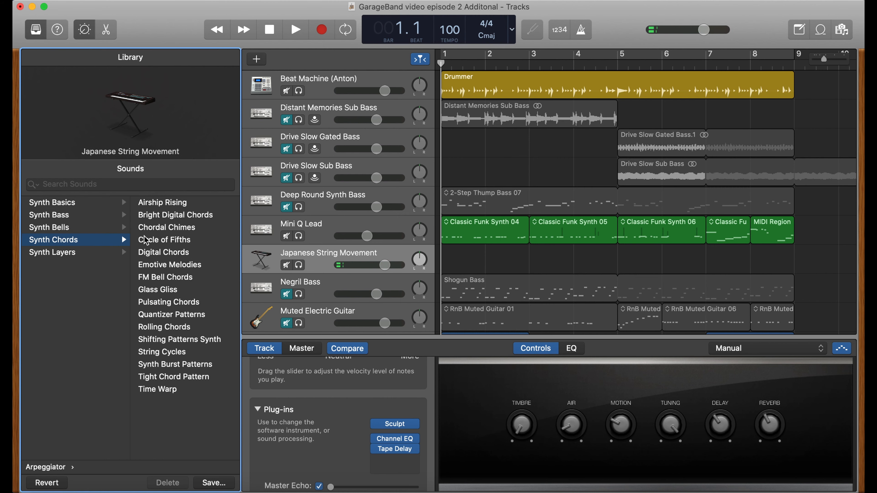
click(146, 240)
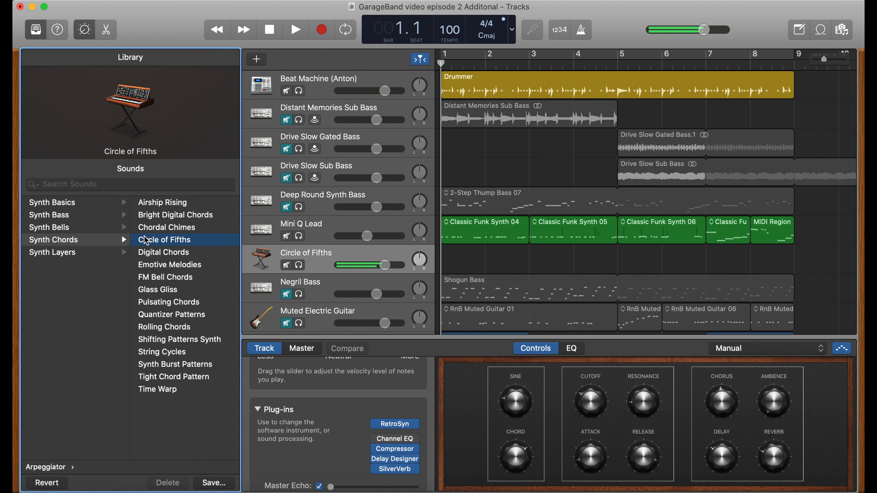
scroll(125, 276, left, 5)
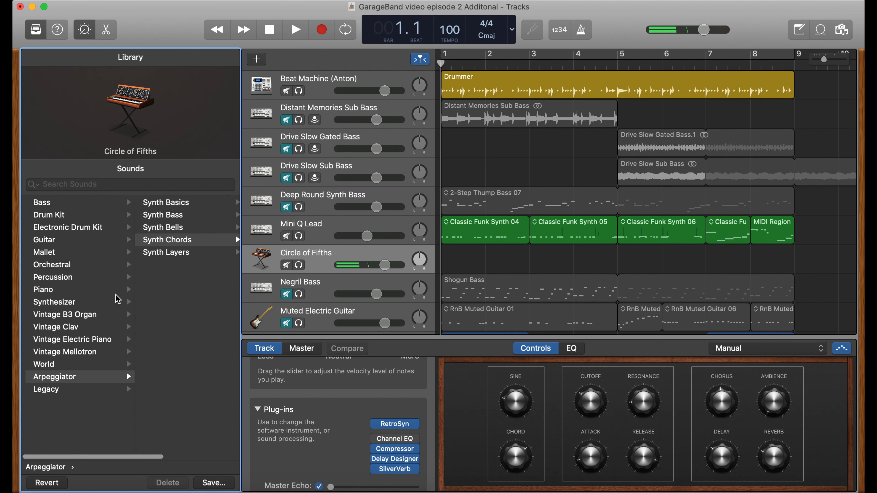
Step: Browse the Legacy category down to Jam Pack World Music, and briefly hide and reshow the sound library
click(85, 390)
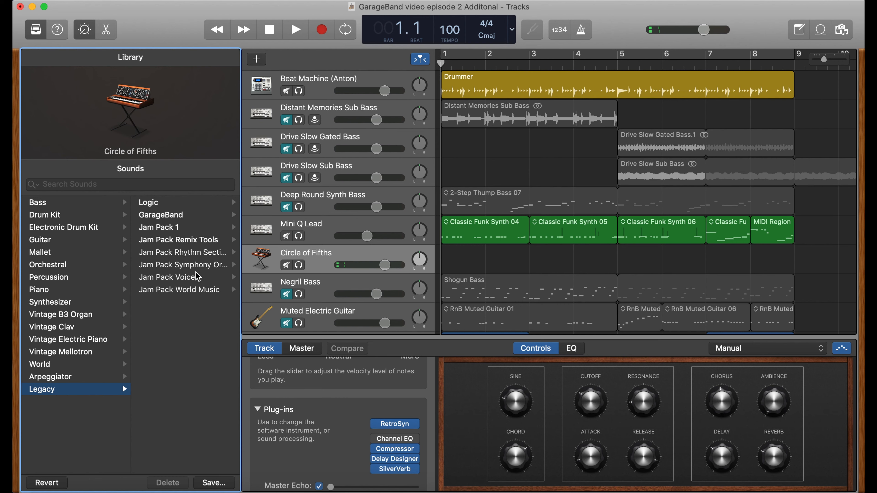
click(200, 292)
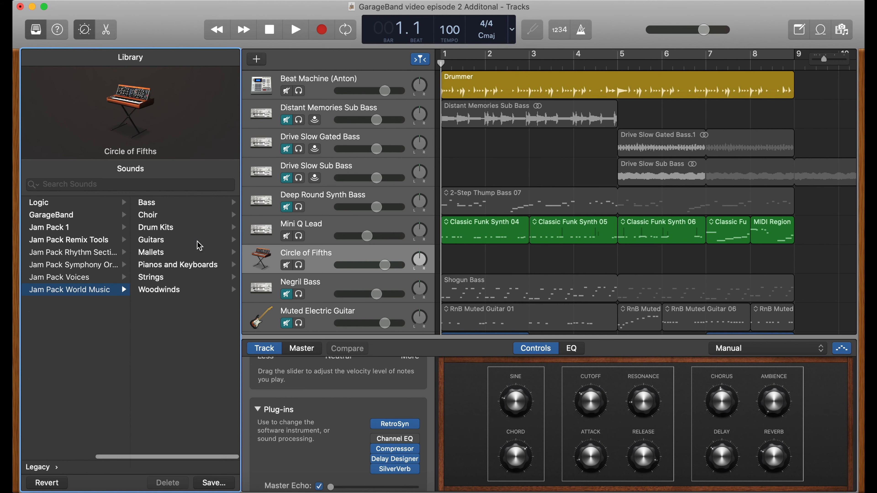
scroll(83, 270, left, 5)
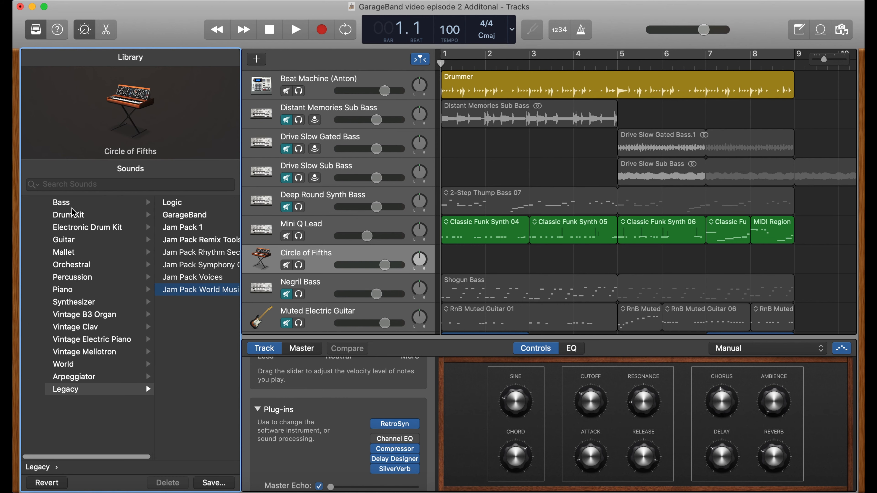
click(35, 32)
click(34, 32)
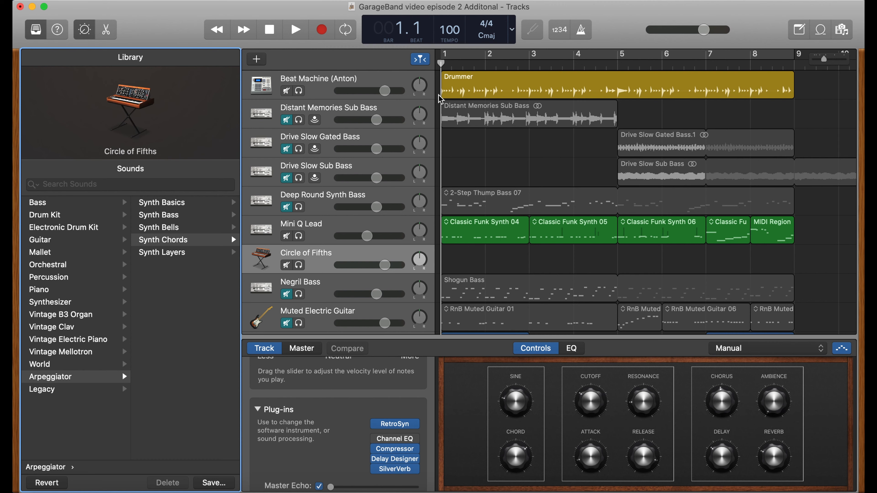
Step: Load the Synthesizer Bass sound Monster Bass on the new track
click(63, 302)
click(169, 204)
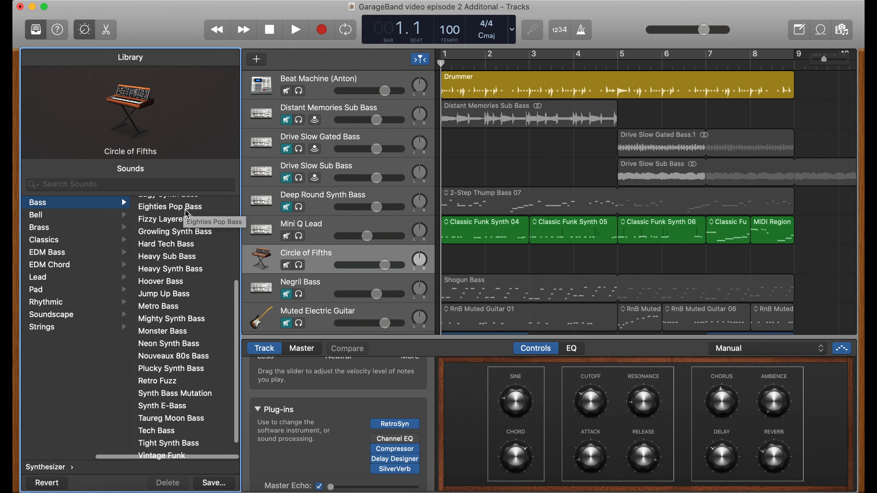
click(177, 332)
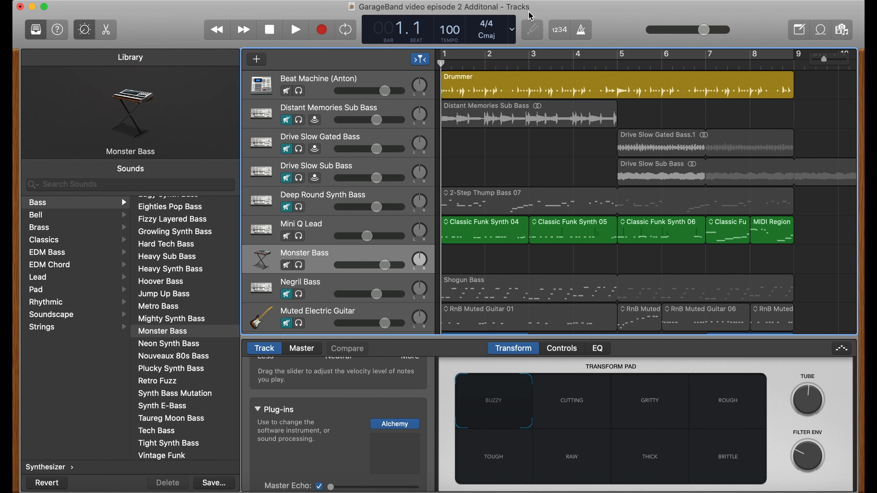
Step: Turn on the count-in and metronome, cycle bars 1 to 8, and record a bass part on the Monster Bass track
click(568, 30)
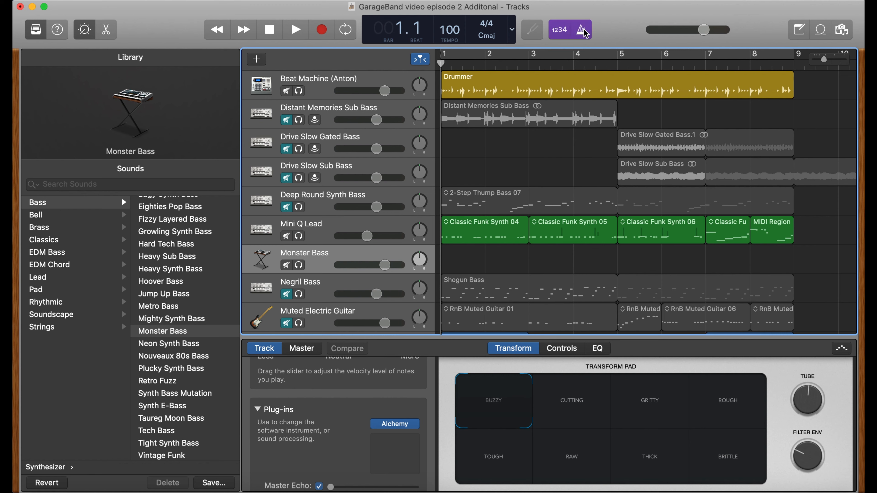
click(666, 56)
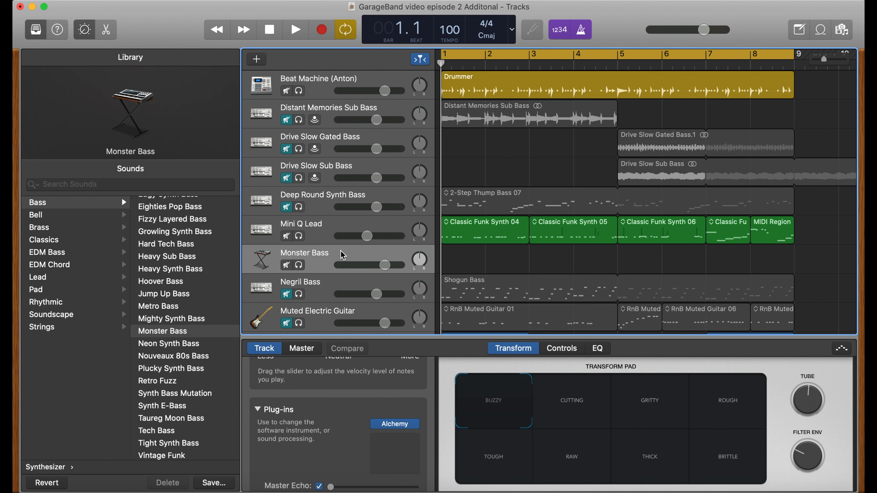
key(r)
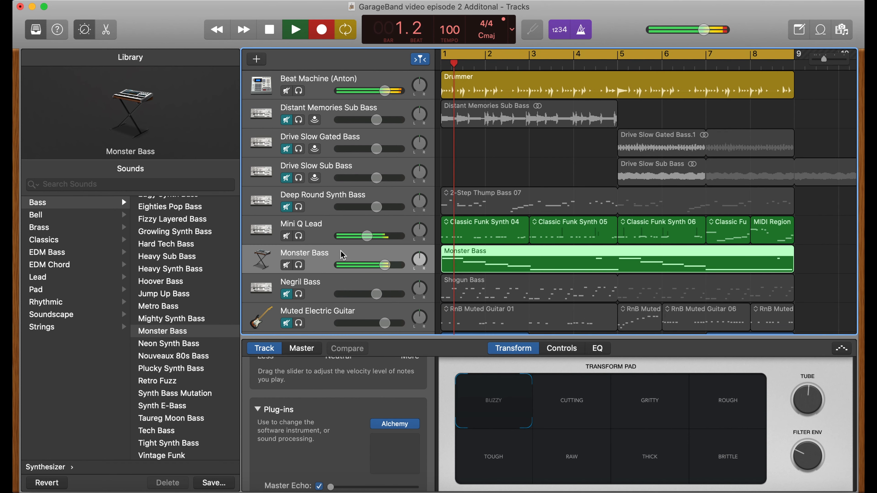
key(space)
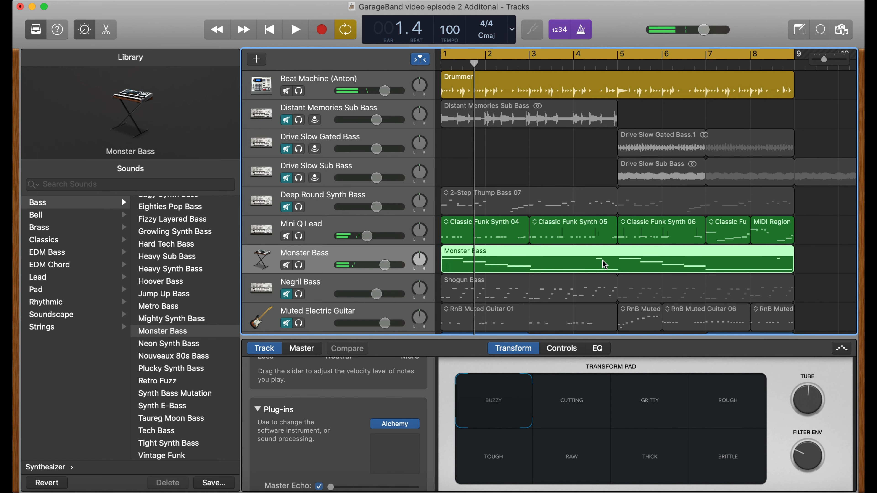
Step: Open the recorded Monster Bass region in the Piano Roll and quantize all its notes to 1/16 Note
double_click(573, 252)
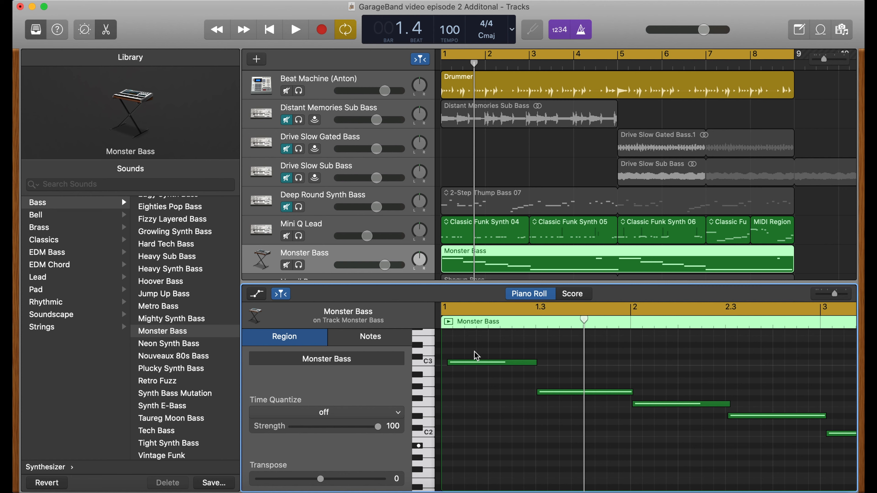
click(501, 363)
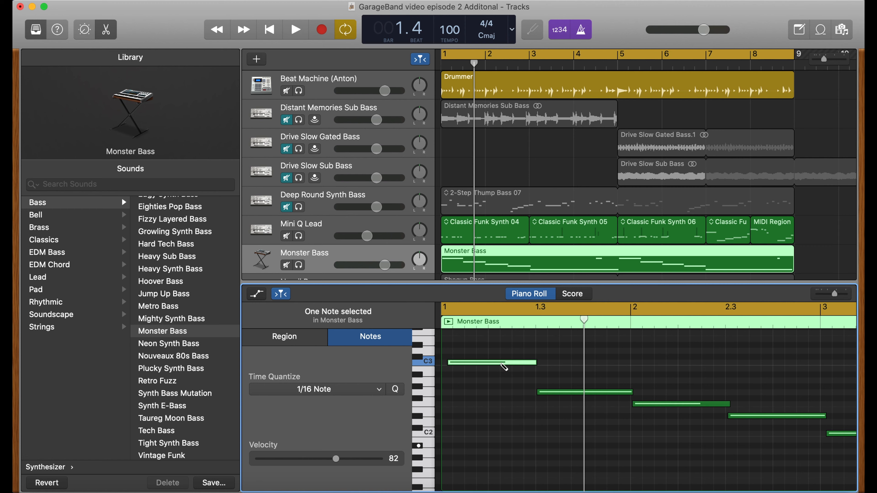
key(super+a)
mouse_move(500, 362)
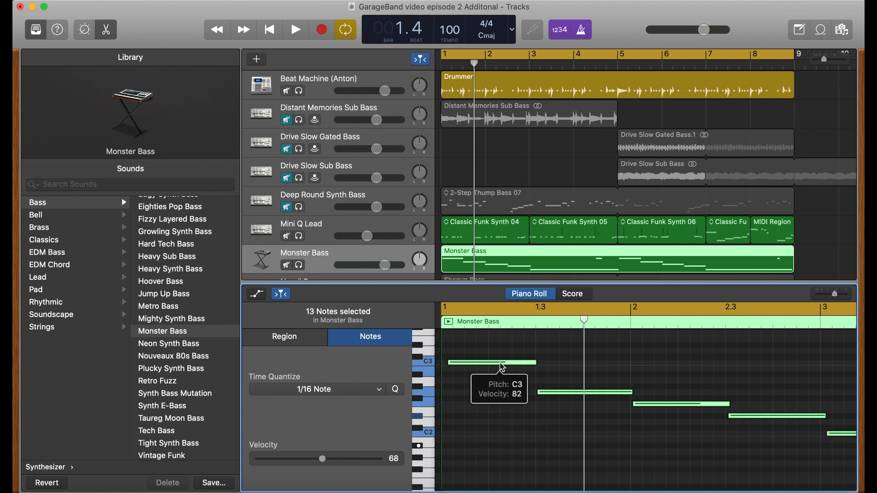
key(q)
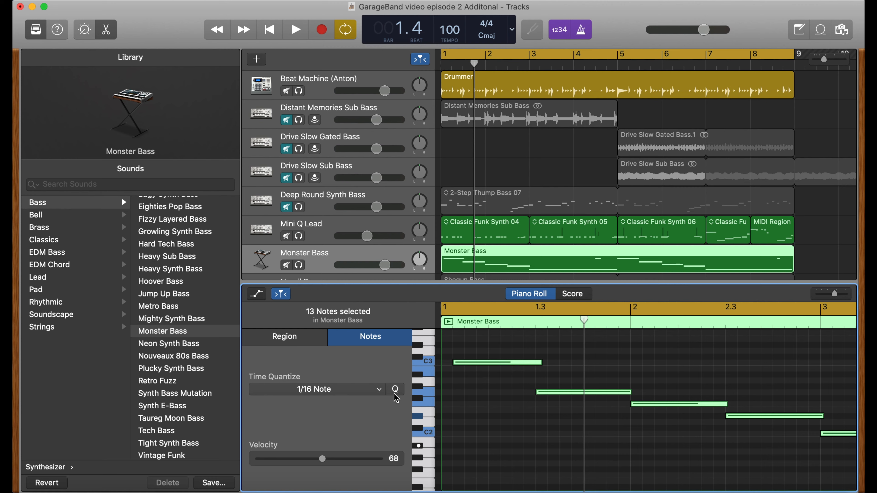
click(481, 391)
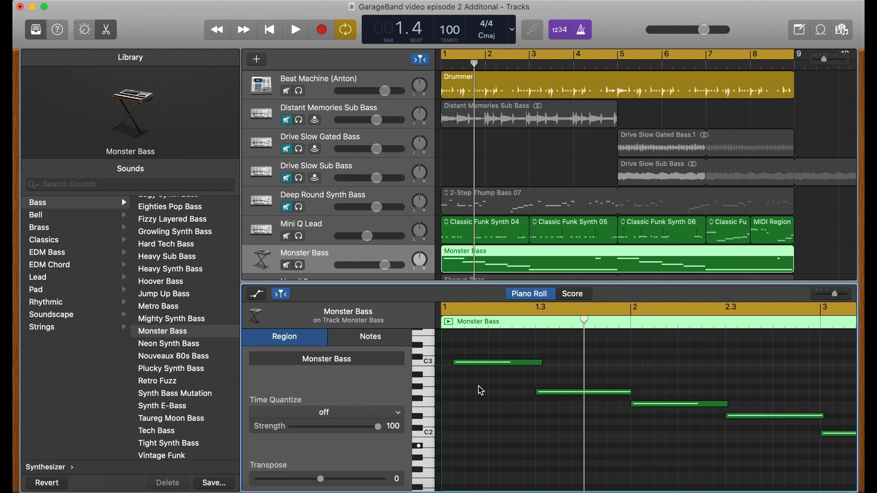
Step: Move the first C3 note to the start of bar 1, and delete the stray note just below C3 at 4.3
drag(478, 365, 467, 365)
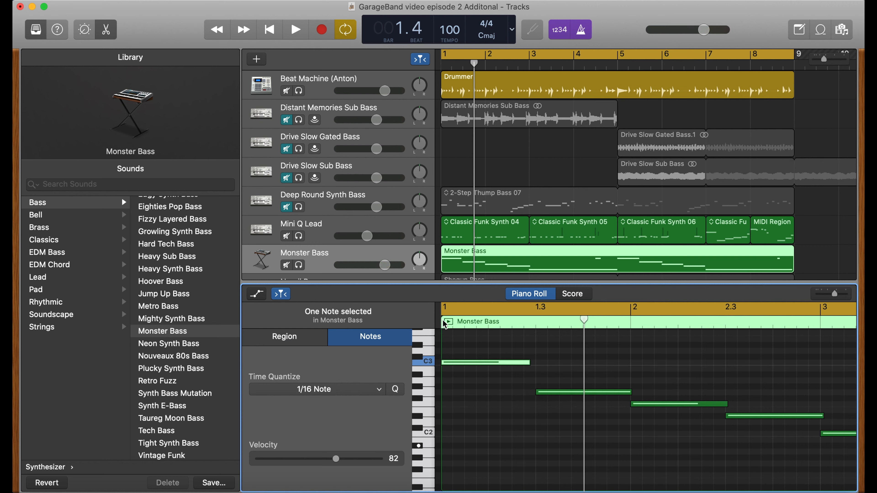
scroll(602, 416, right, 10)
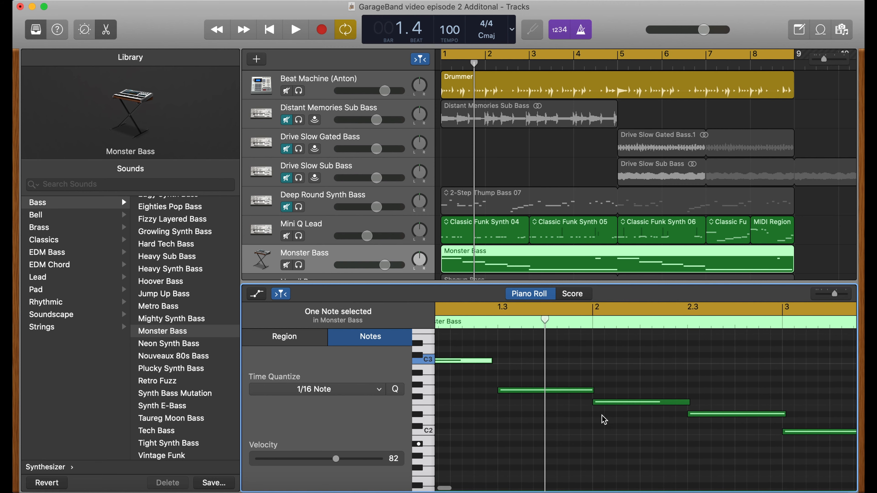
scroll(602, 415, right, 10)
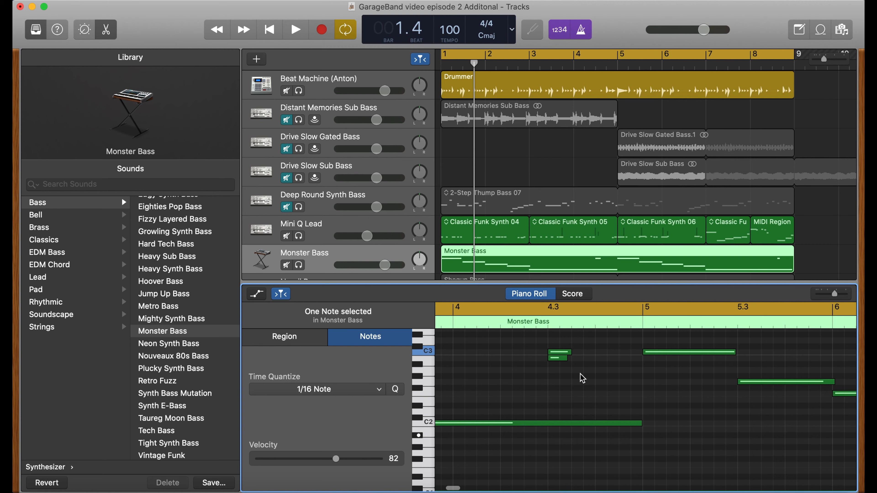
click(558, 358)
key(Delete)
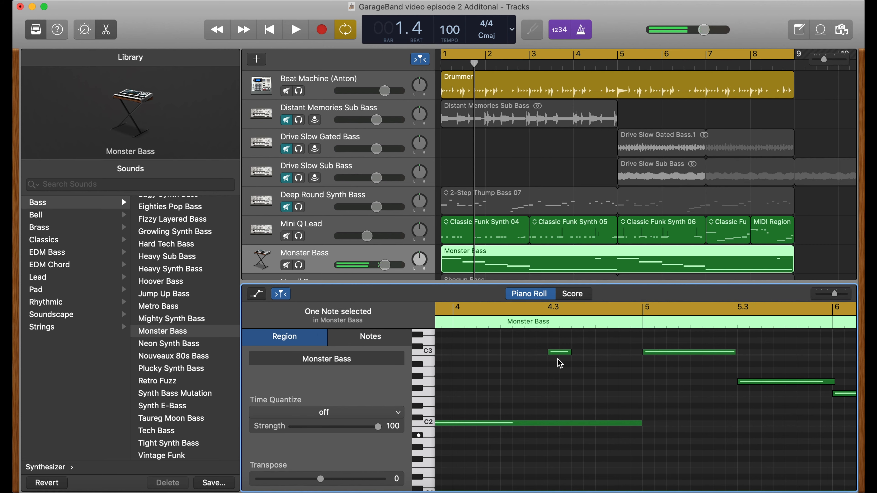
Step: Check the remaining notes of the Monster Bass region and play the project through from the beginning
scroll(559, 363, right, 15)
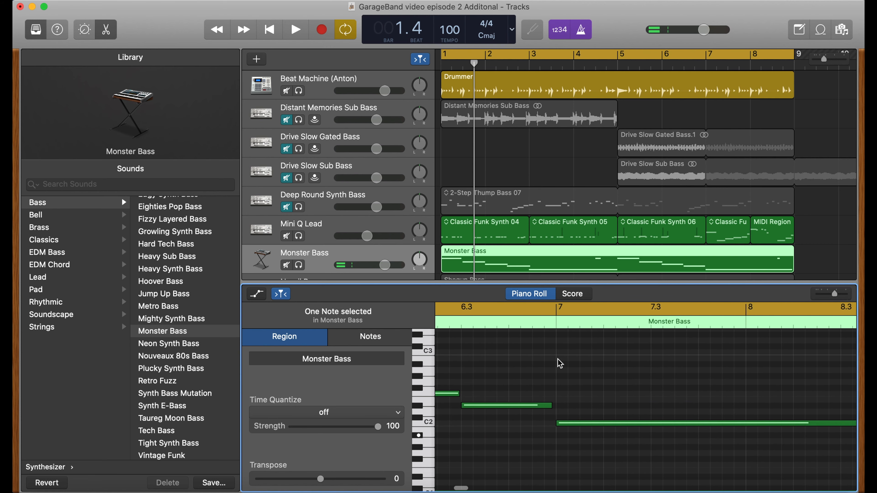
scroll(559, 362, right, 3)
scroll(559, 362, left, 8)
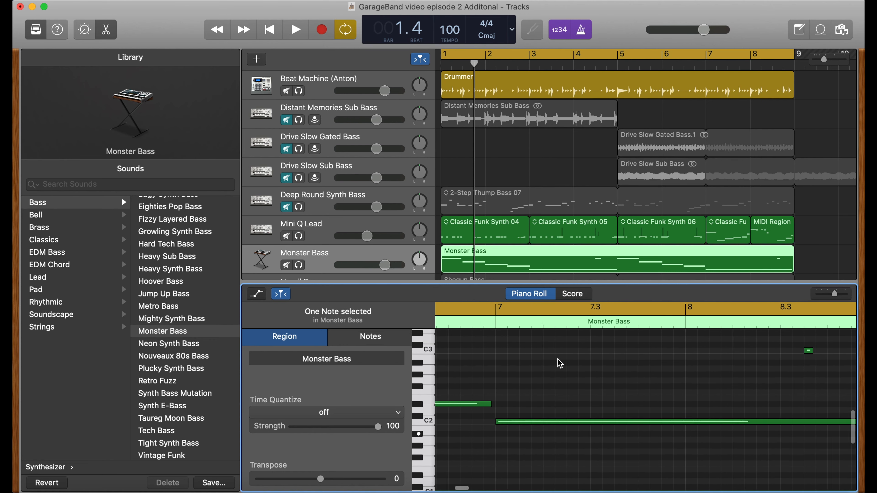
scroll(560, 363, left, 16)
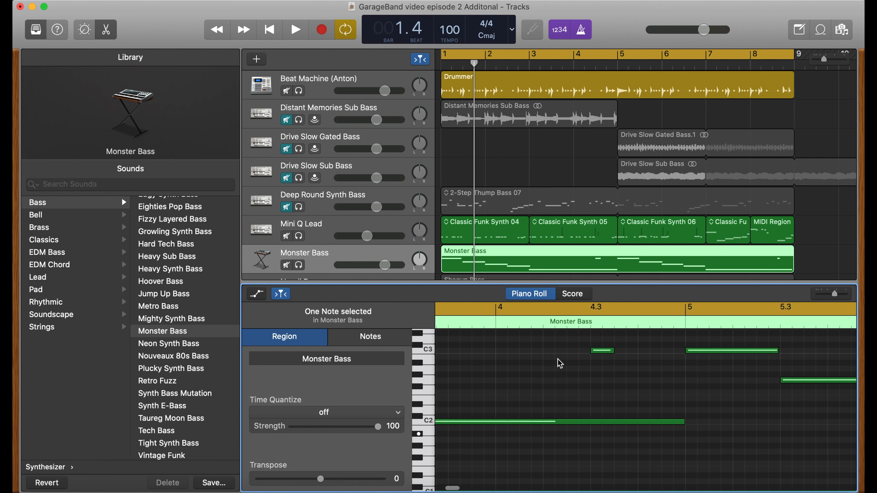
key(Return)
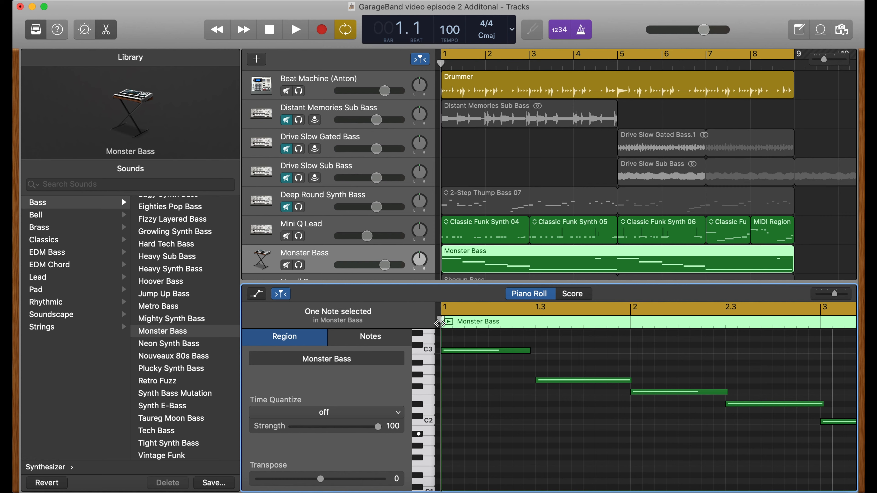
key(space)
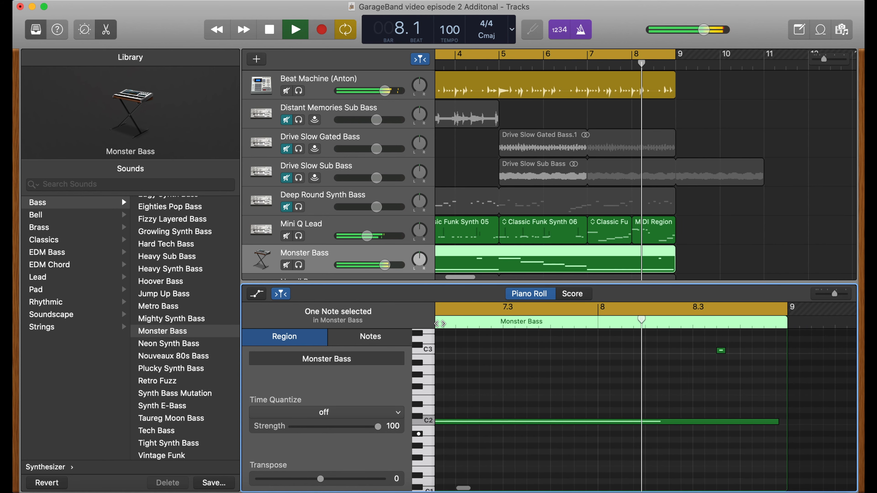
key(space)
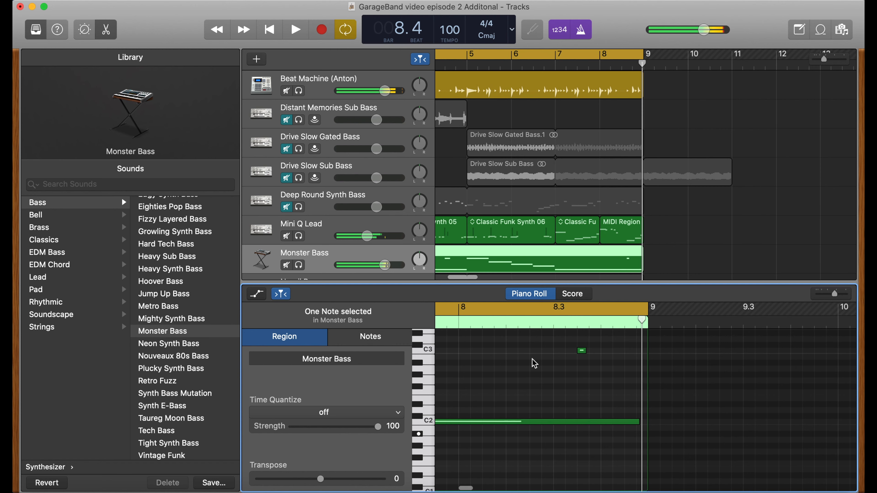
Step: Move the short C3 note in bar 8 to 8.3, lengthen it to about an eighth note, and extend the 6.3 note to bar 7
drag(583, 355, 566, 352)
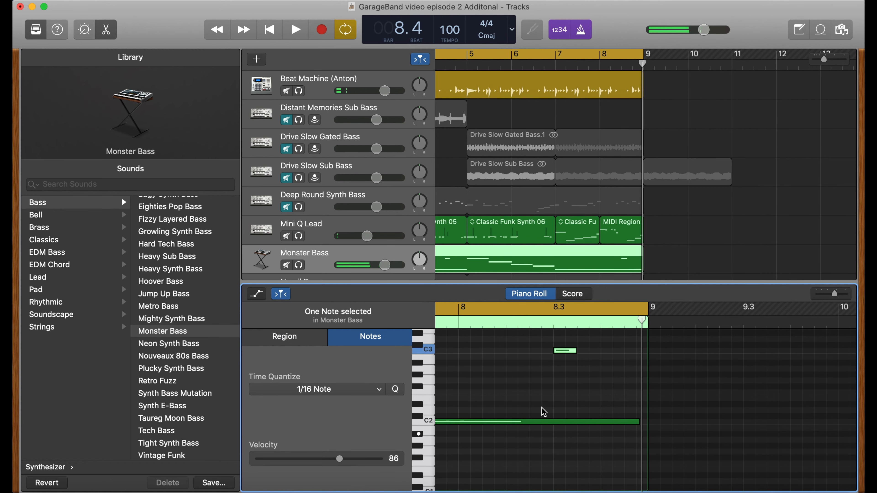
scroll(544, 412, left, 5)
scroll(544, 412, left, 2)
drag(527, 402, 533, 403)
scroll(512, 413, left, 2)
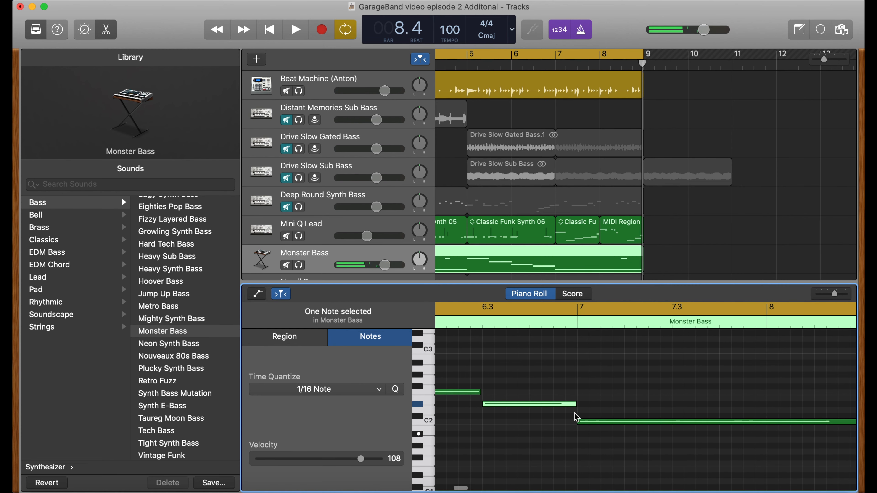
Step: Extend the note at bar 6 to reach 6.3 and the C3 note at bar 5 to reach 5.3
drag(478, 391, 481, 393)
scroll(479, 407, left, 8)
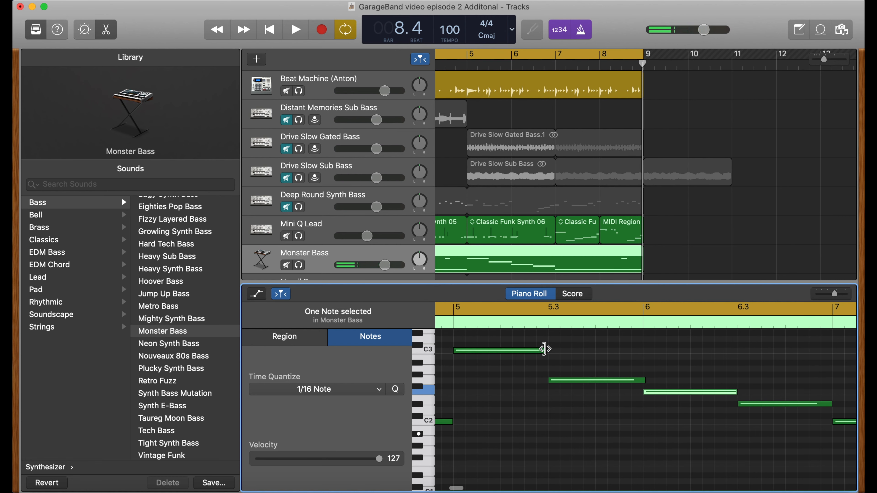
drag(544, 349, 548, 349)
scroll(510, 383, left, 1)
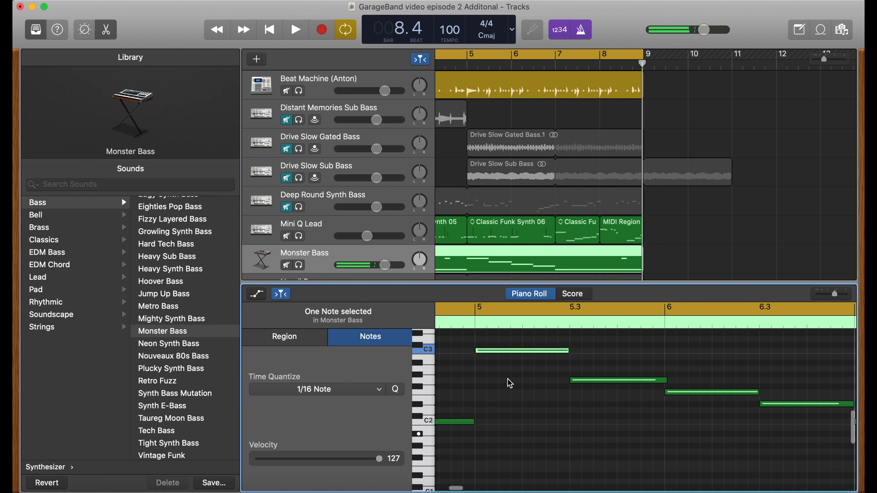
Step: Extend the first C3 note in bar 1 to reach 1.3, and return the playhead to the beginning
scroll(510, 383, left, 8)
scroll(577, 413, left, 8)
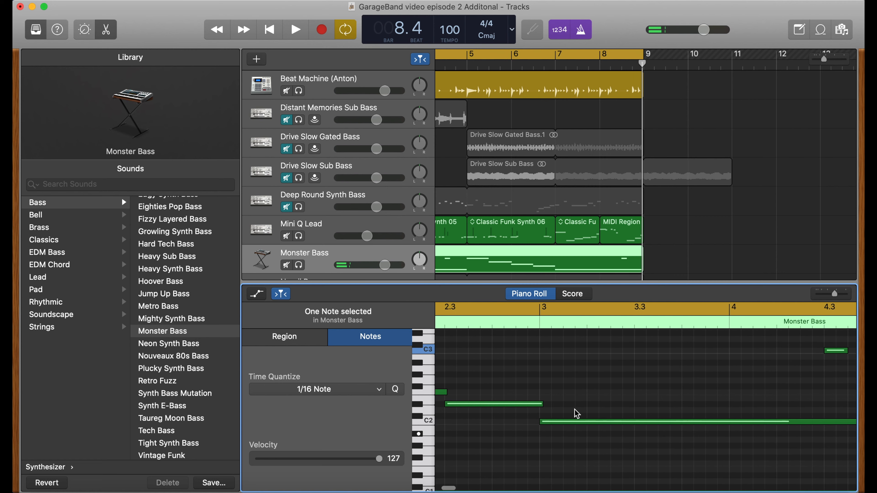
scroll(566, 408, left, 6)
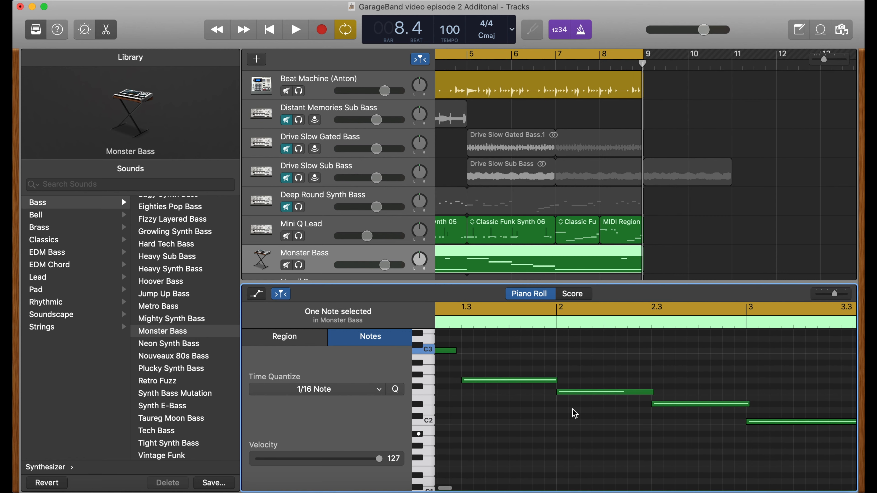
click(521, 352)
drag(521, 351, 522, 351)
key(Return)
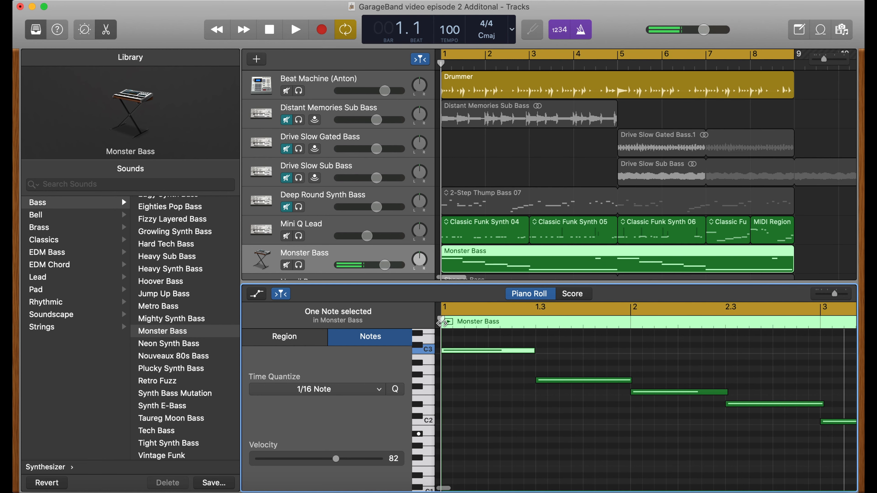
Step: Play the project through and extend the Monster Bass C2 note at bar 7 to the region's end at bar 9
key(space)
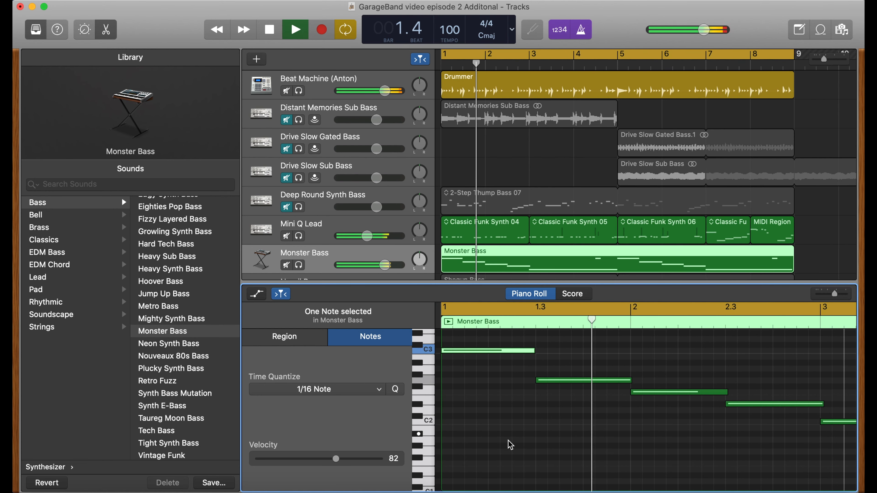
scroll(566, 462, right, 2)
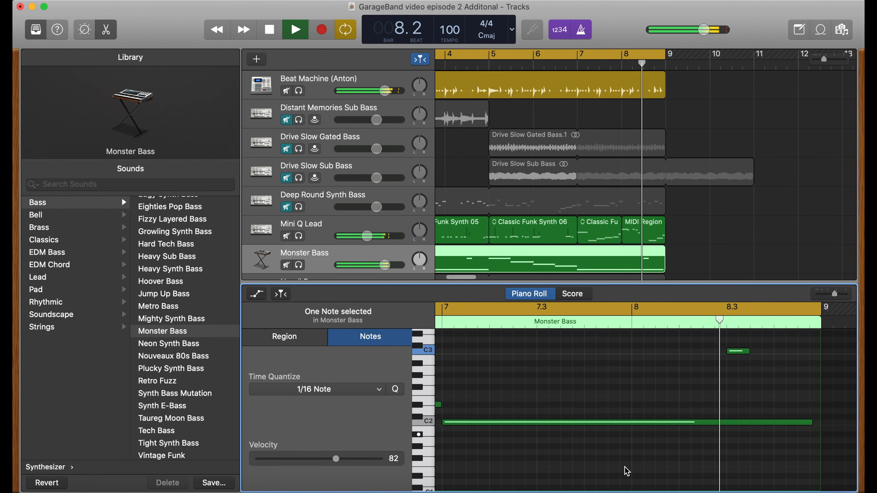
key(space)
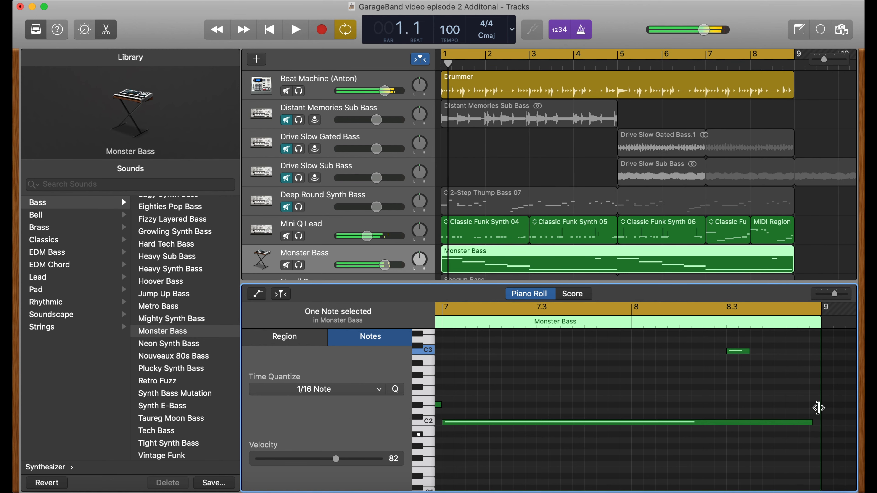
drag(812, 422, 820, 422)
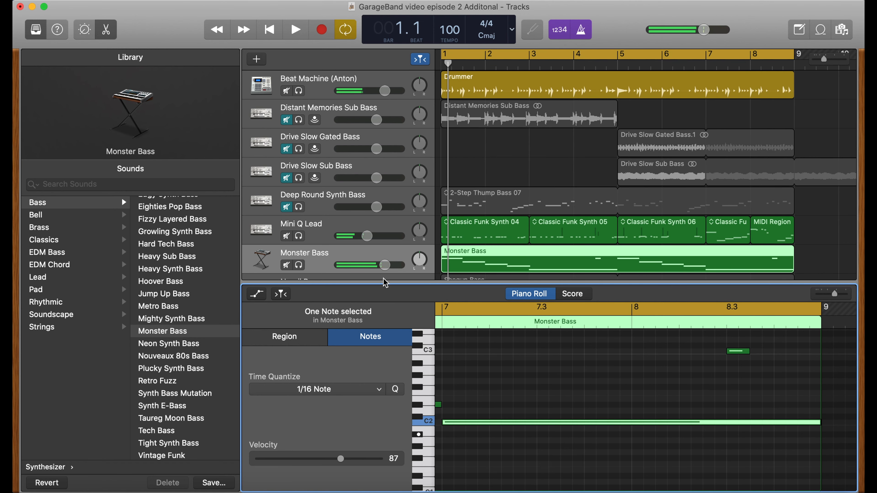
Step: Mute the Mini Q Lead track and set the Monster Bass track volume to -2.2 dB during playback
mouse_move(385, 265)
mouse_down()
mouse_move(373, 257)
mouse_move(303, 263)
mouse_move(381, 266)
mouse_move(375, 268)
mouse_up()
key(space)
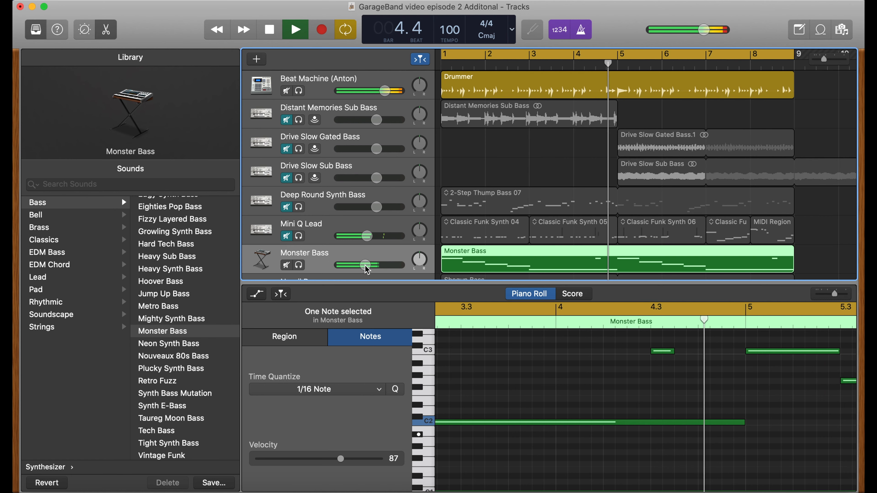
drag(367, 270, 395, 269)
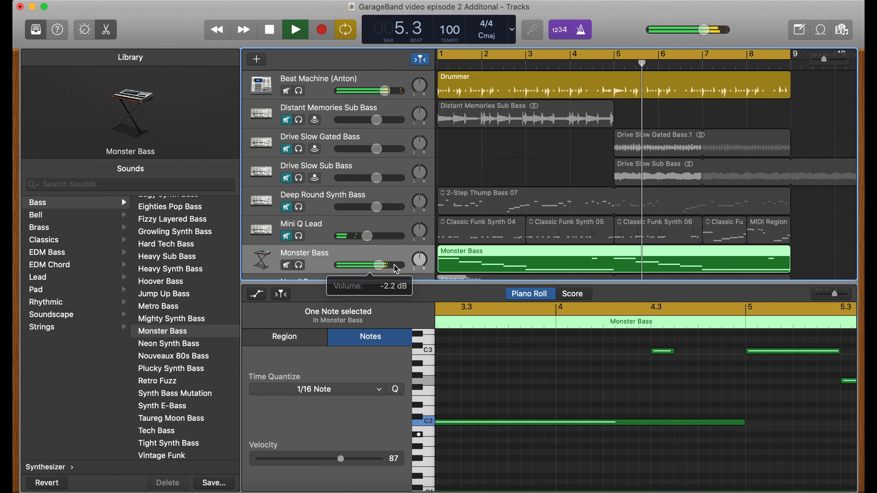
key(space)
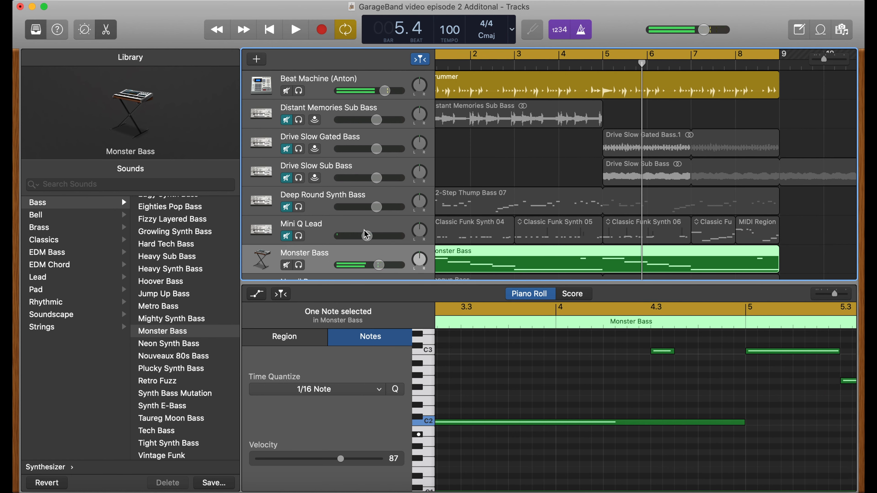
scroll(466, 237, left, 2)
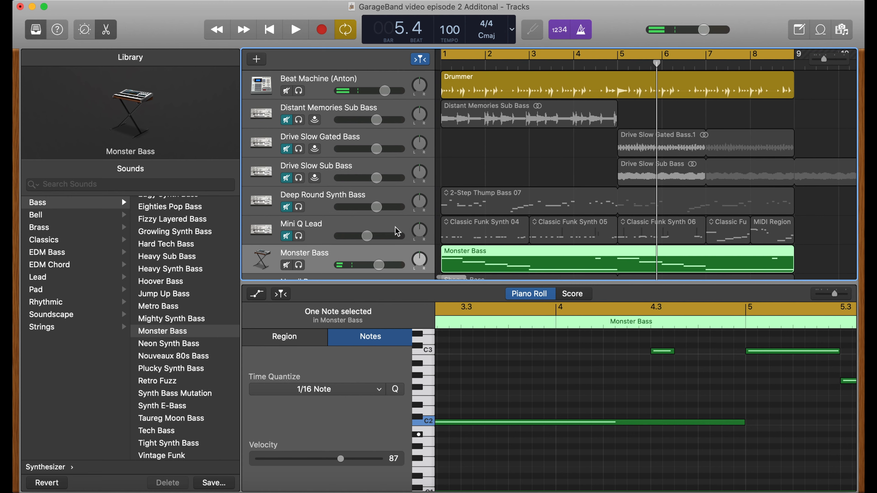
Step: Transpose all notes of the Classic Funk Synth 04 region up one octave (+12)
click(489, 235)
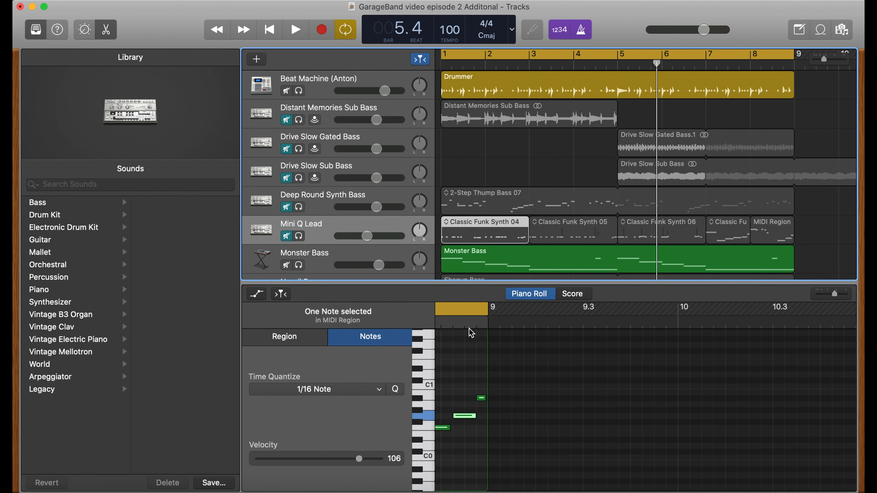
scroll(511, 377, left, 10)
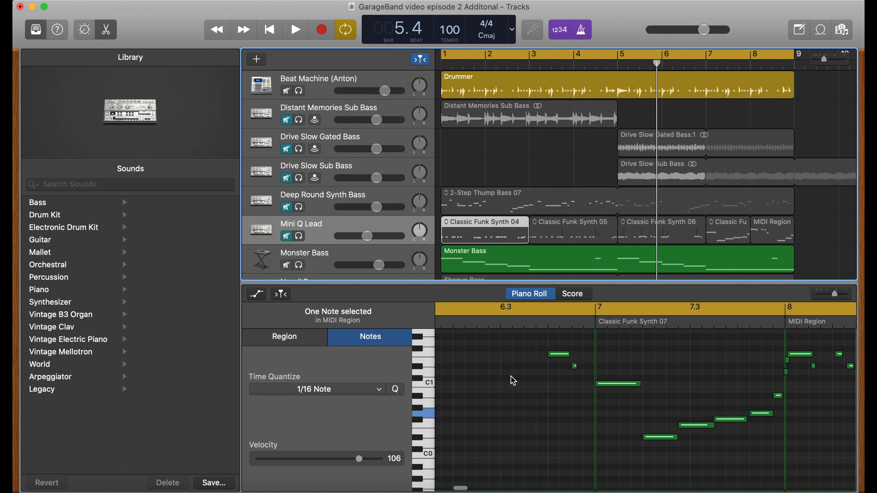
drag(805, 378, 428, 472)
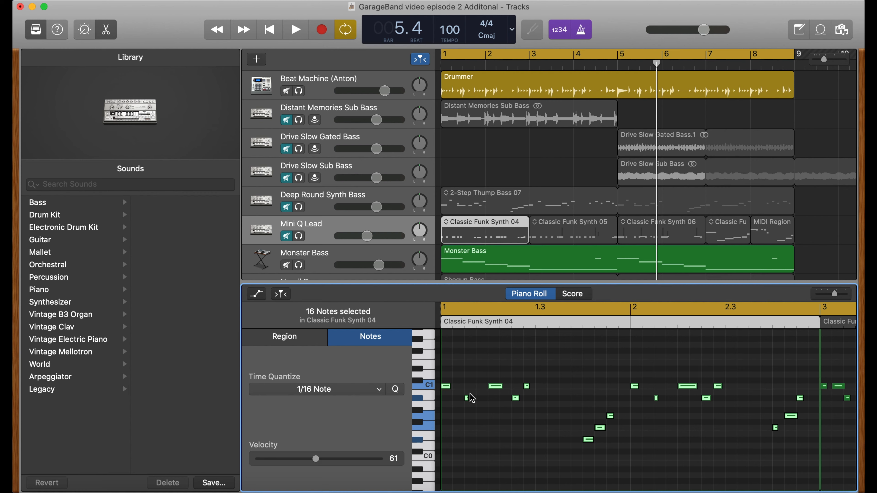
scroll(470, 398, down, 4)
scroll(459, 415, up, 8)
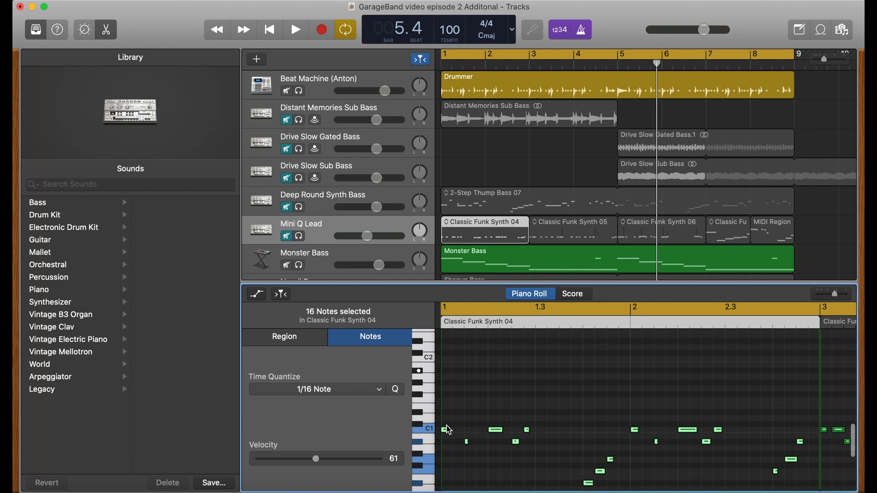
drag(446, 431, 445, 388)
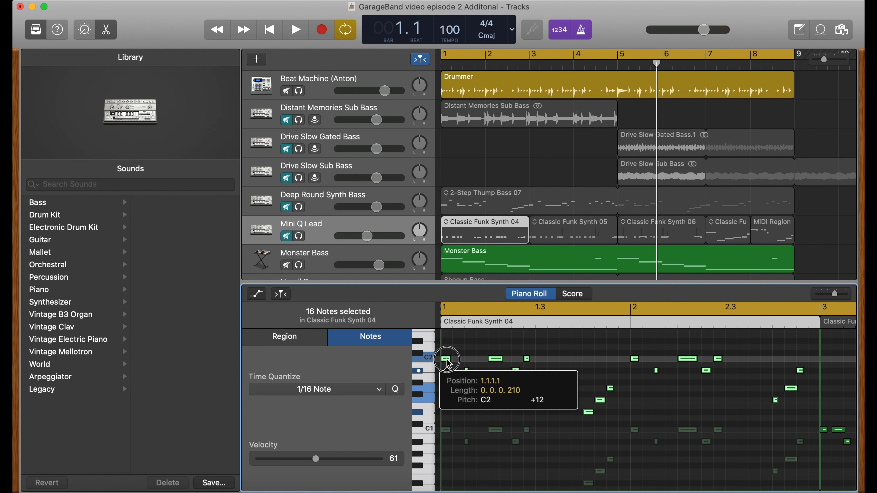
drag(447, 363, 448, 363)
Step: Unmute the Mini Q Lead track and play the project from the beginning into bar 3
click(286, 235)
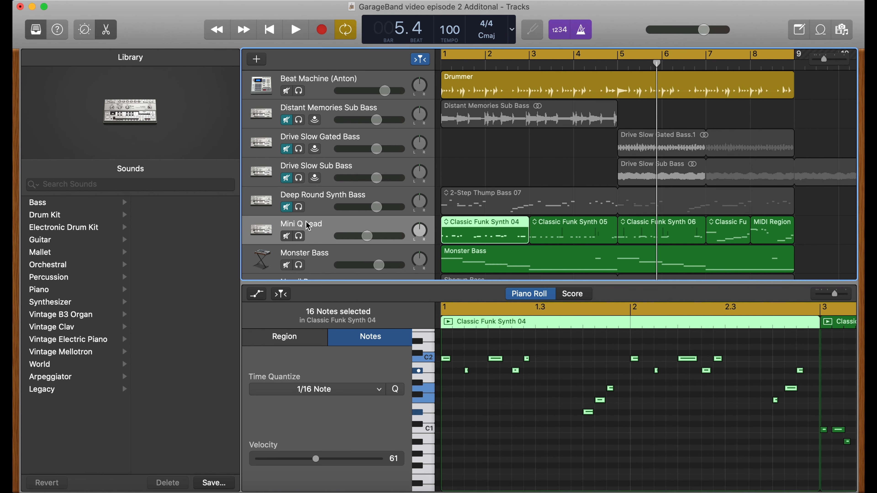
key(Return)
key(space)
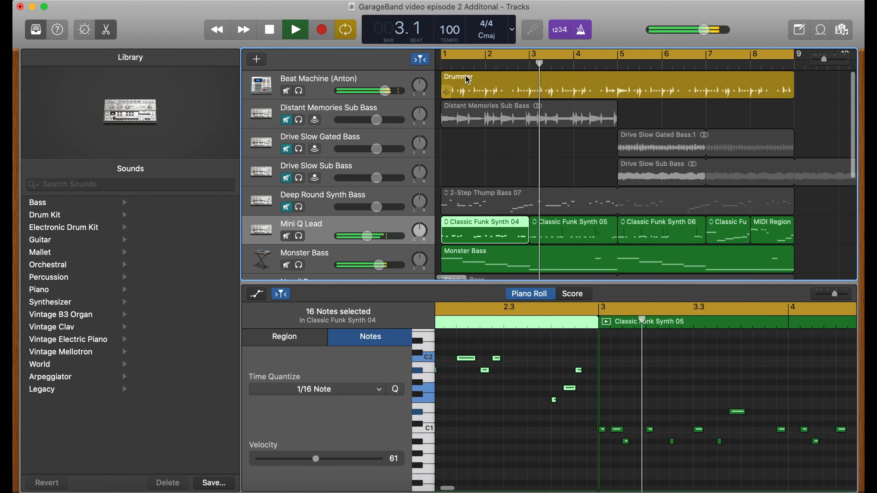
key(space)
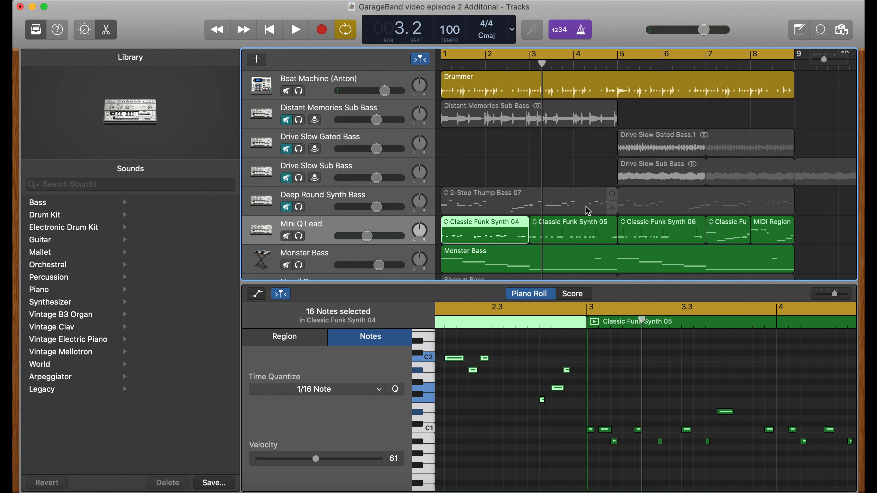
Step: Transpose all notes of the Classic Funk Synth 05 region up one octave and play the project to check them
click(566, 231)
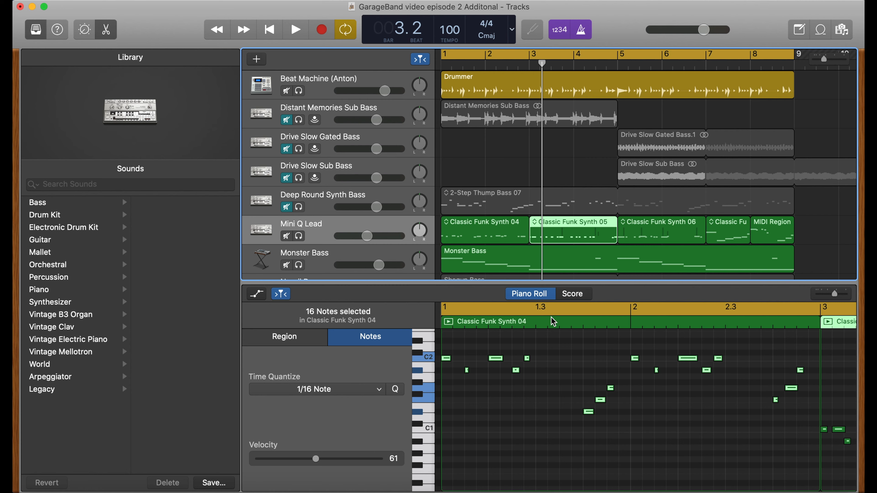
scroll(681, 362, right, 10)
scroll(681, 362, left, 2)
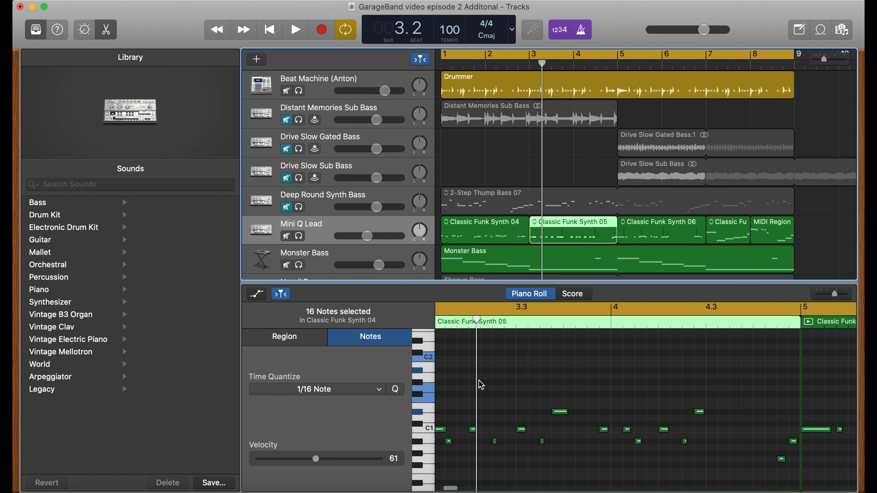
scroll(481, 384, left, 5)
drag(527, 385, 640, 481)
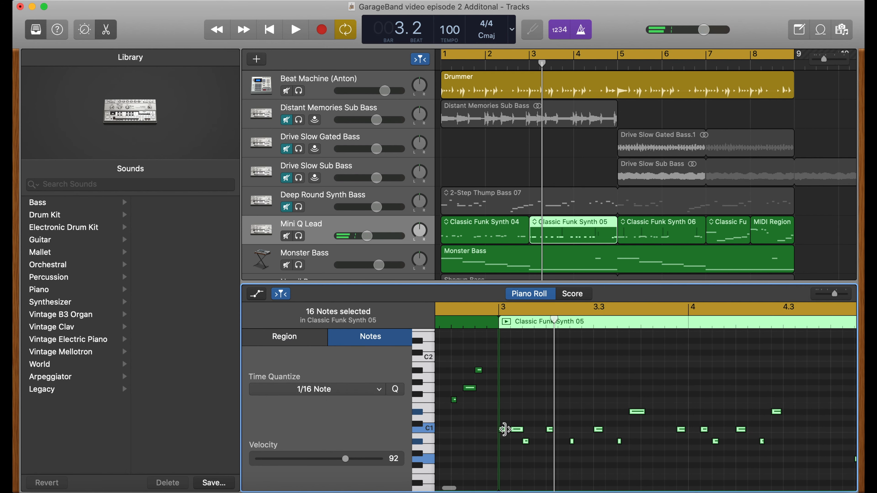
drag(504, 430, 507, 364)
key(space)
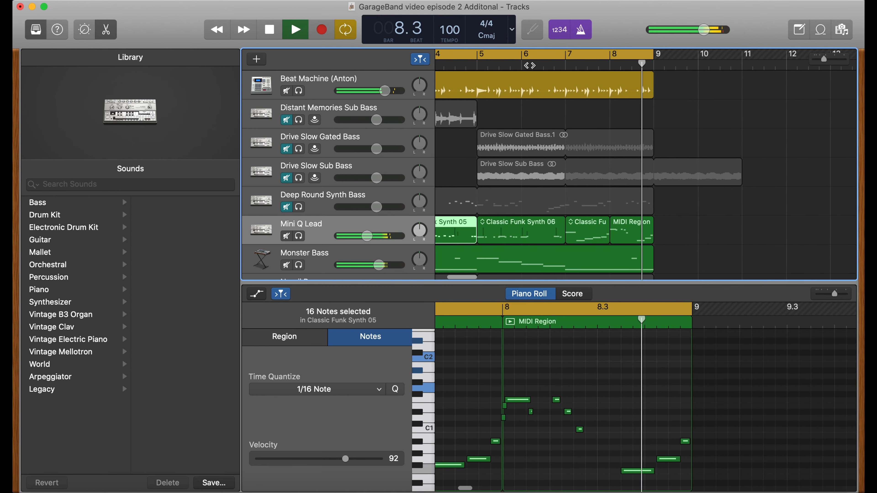
key(space)
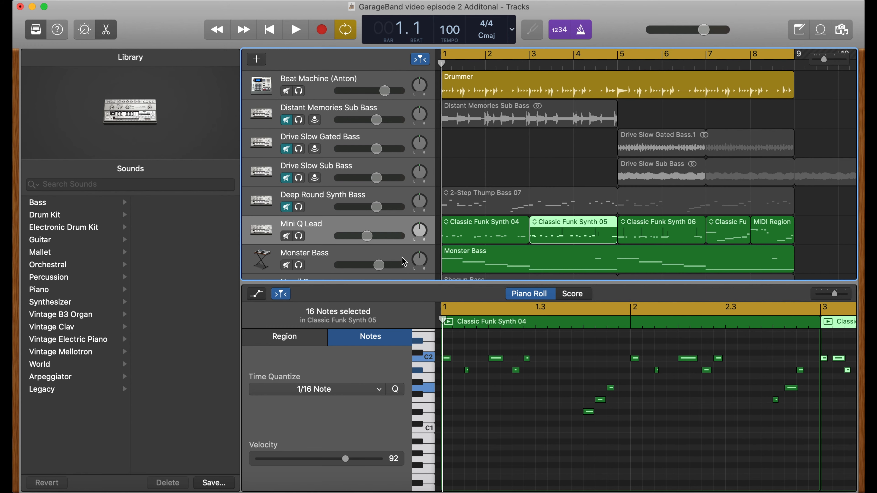
Step: Try the Classic Funk Synth Bass sound on the Monster Bass track during playback, and return the playhead to the beginning
click(377, 255)
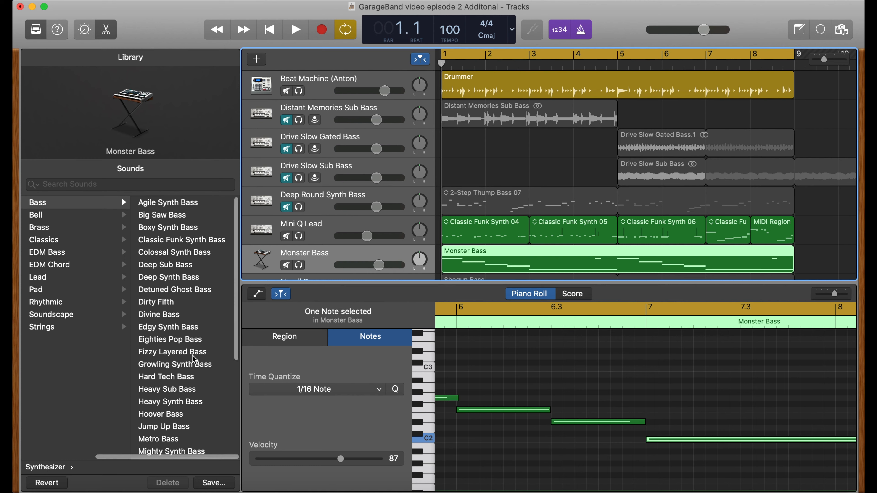
scroll(194, 356, down, 5)
scroll(192, 349, up, 5)
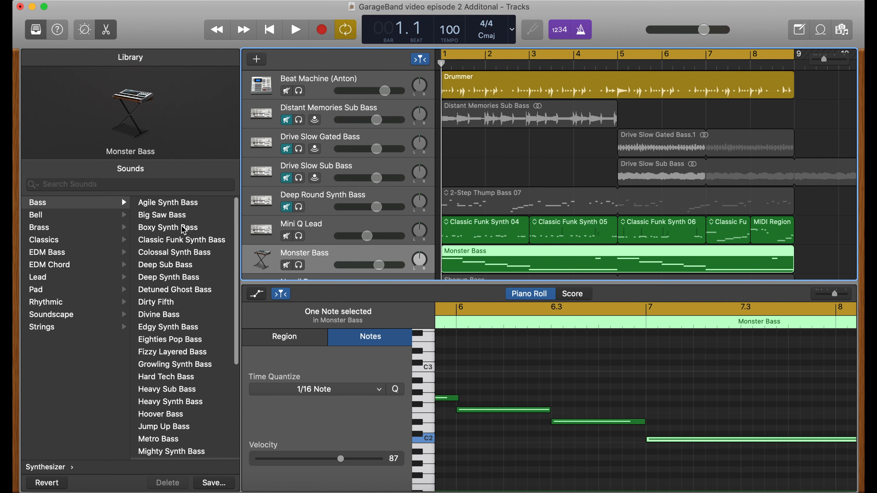
click(182, 240)
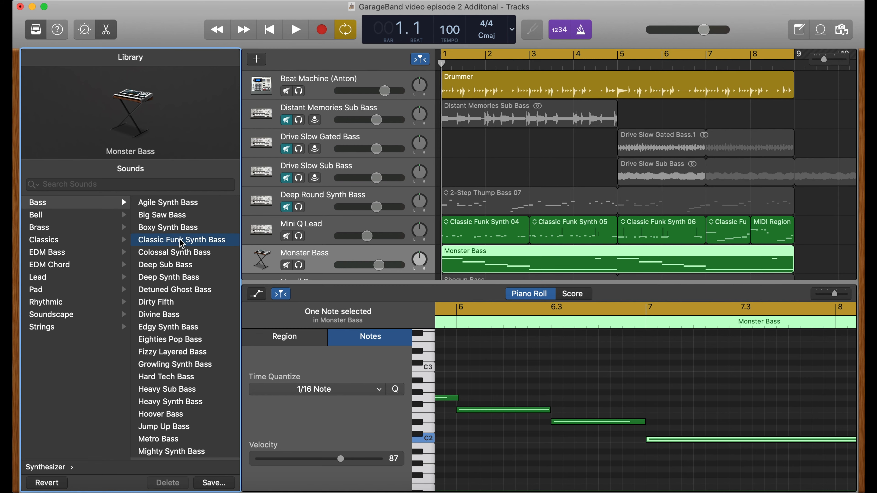
key(space)
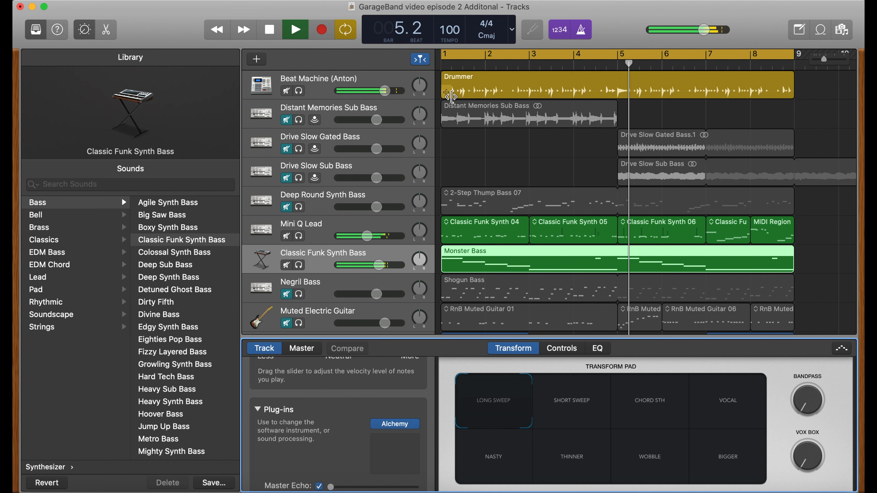
scroll(451, 96, right, 2)
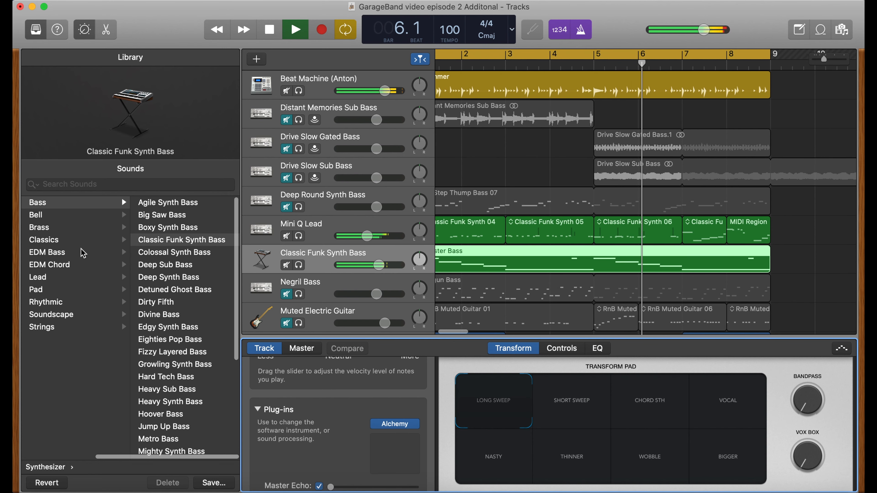
key(space)
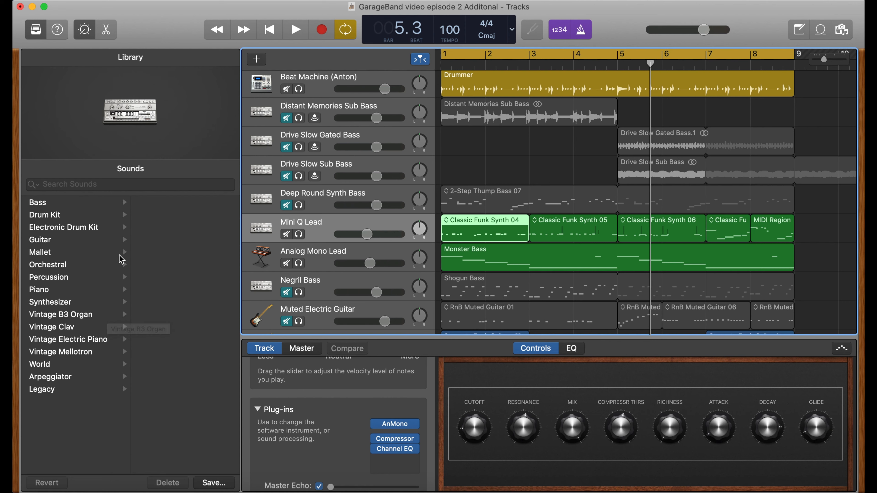
key(Return)
click(172, 1)
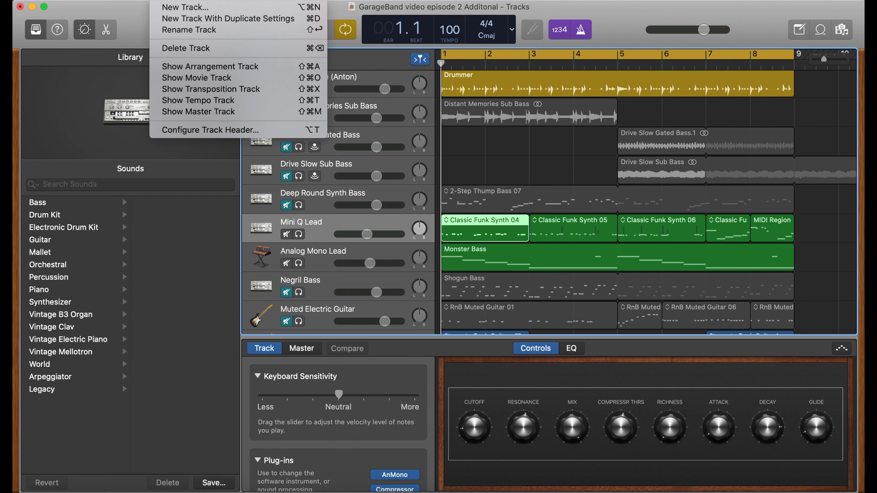
click(180, 11)
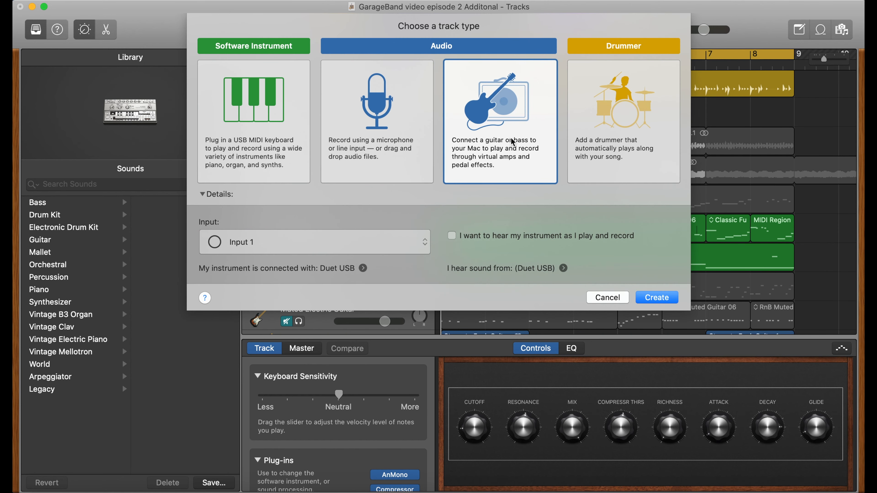
click(381, 121)
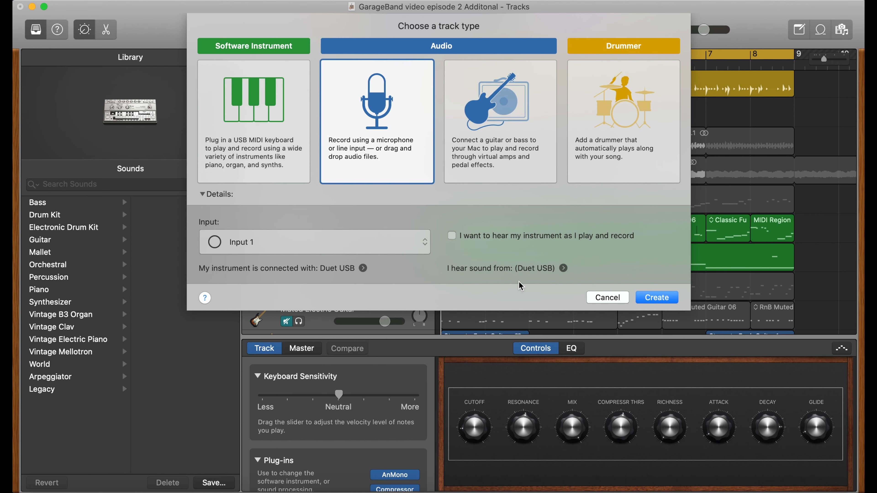
click(604, 299)
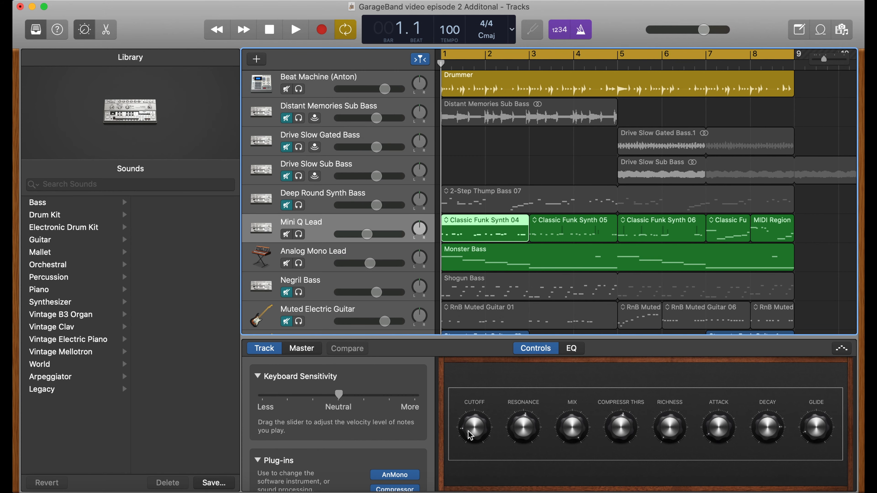
Step: Examine the Mini Q Lead track's EQ, sound controls and plug-in settings
click(573, 349)
click(542, 352)
scroll(327, 363, down, 3)
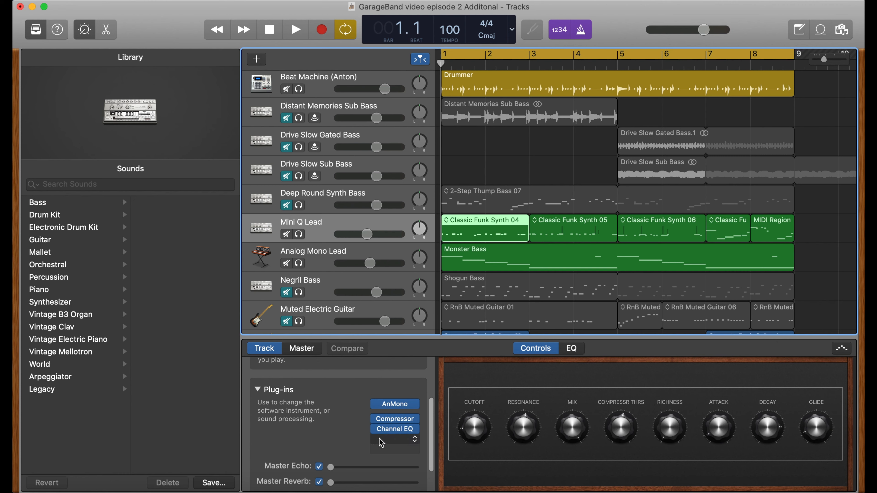